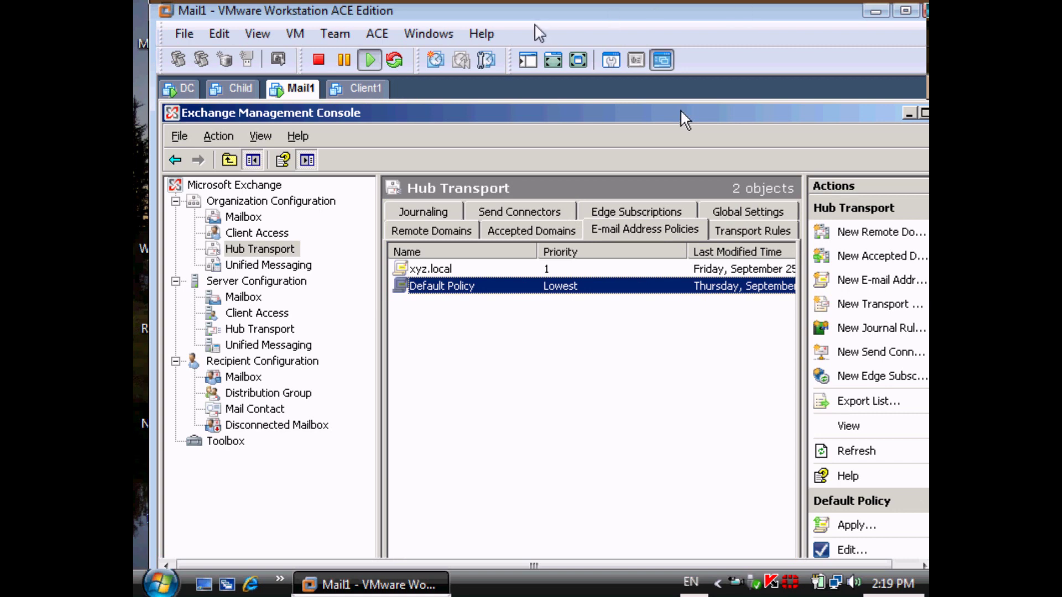
Make the VM full screen and show the Disconnected Mailbox node, which lists 0 objects.
left_click(578, 60)
left_click(511, 348)
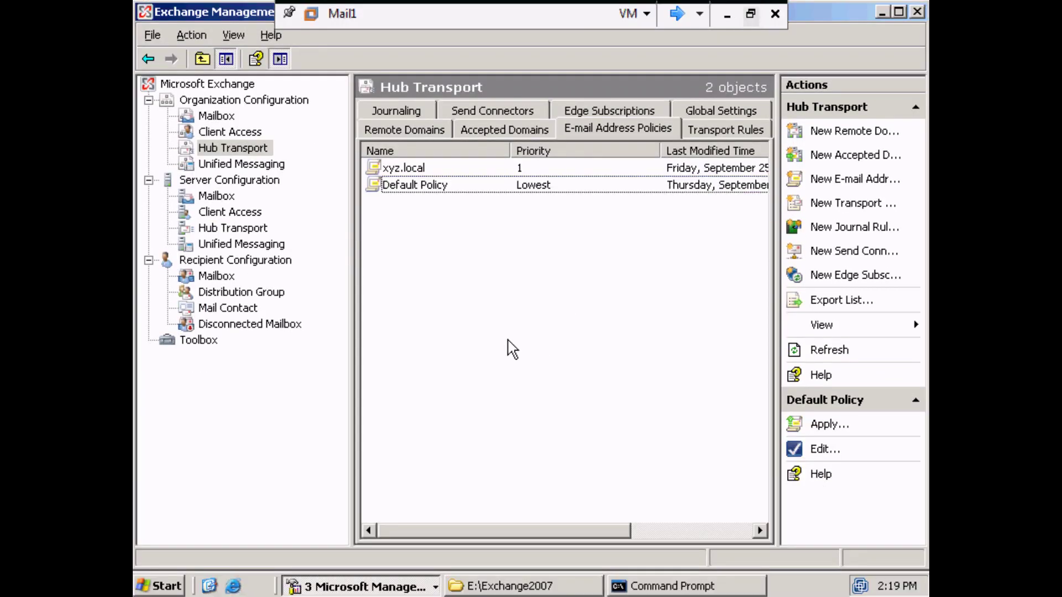
left_click(257, 330)
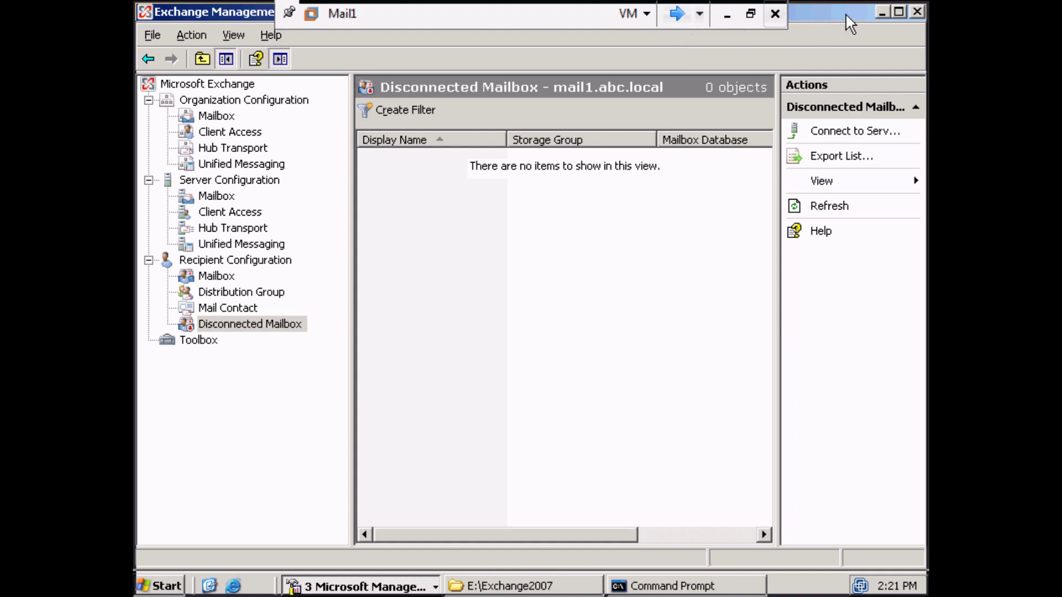
Set the recipient scope to the entire forest using global catalog dc.abc.local.
right_click(227, 262)
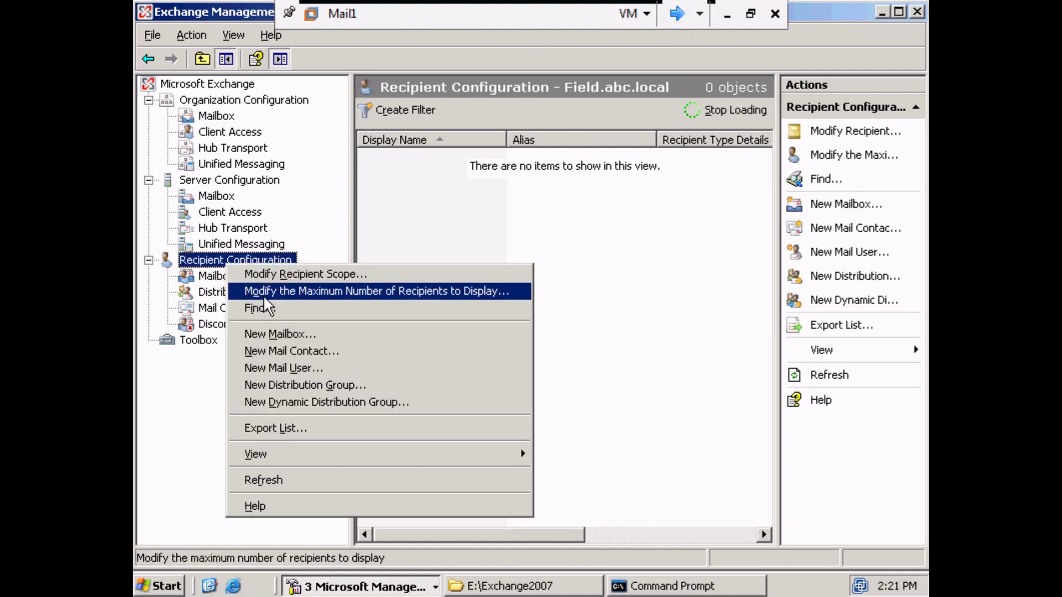
left_click(289, 275)
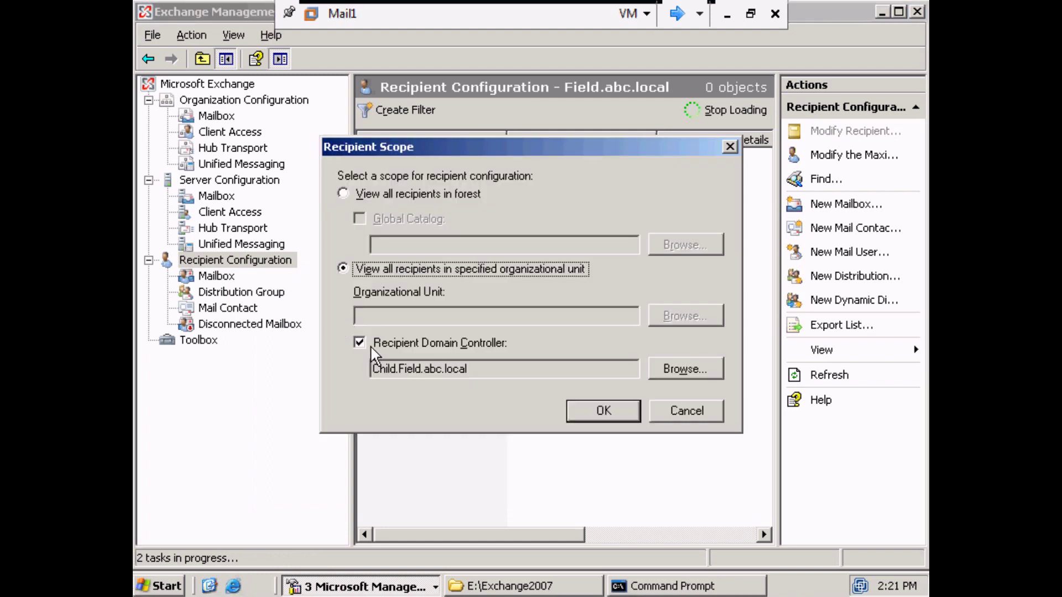
left_click(372, 347)
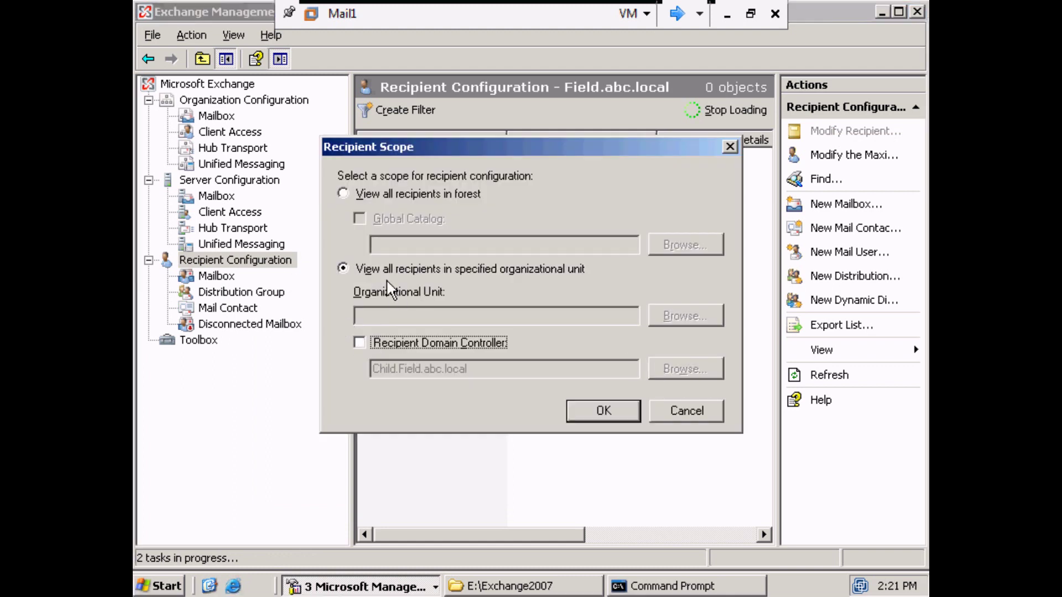
left_click(343, 193)
left_click(359, 219)
left_click(686, 244)
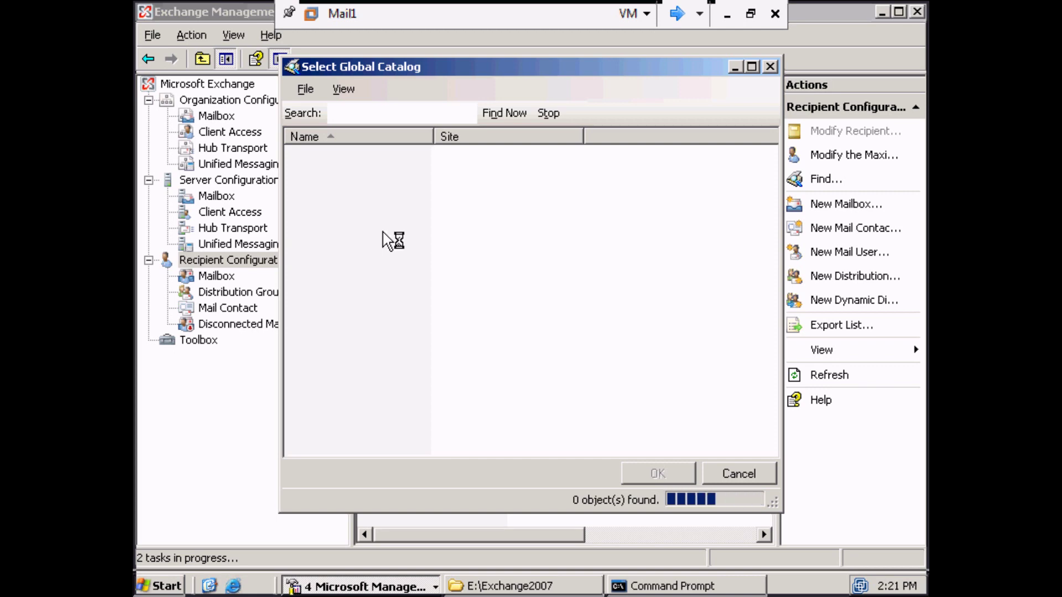
left_click(648, 471)
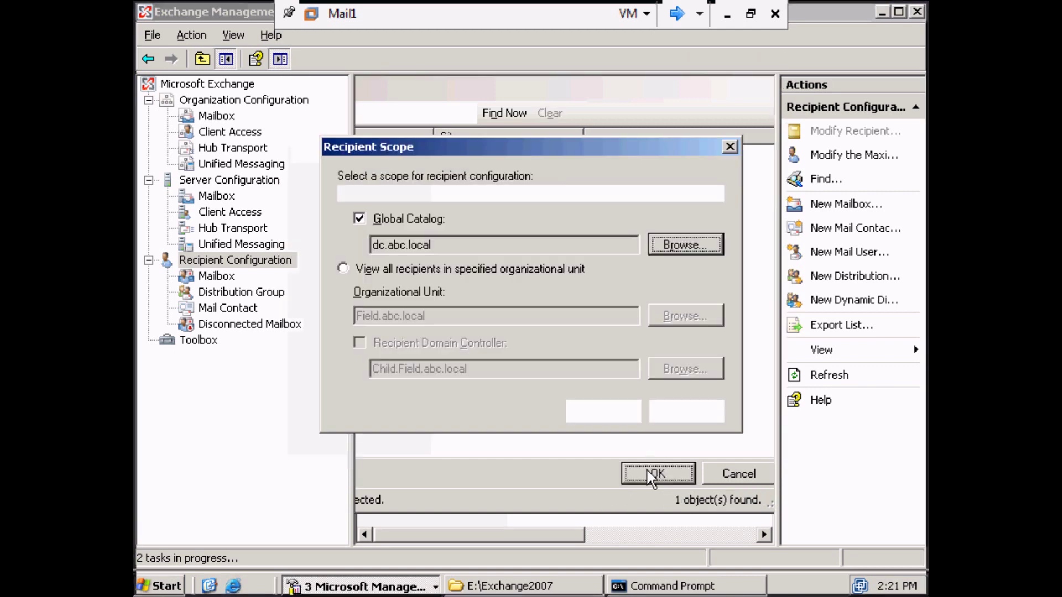
left_click(598, 411)
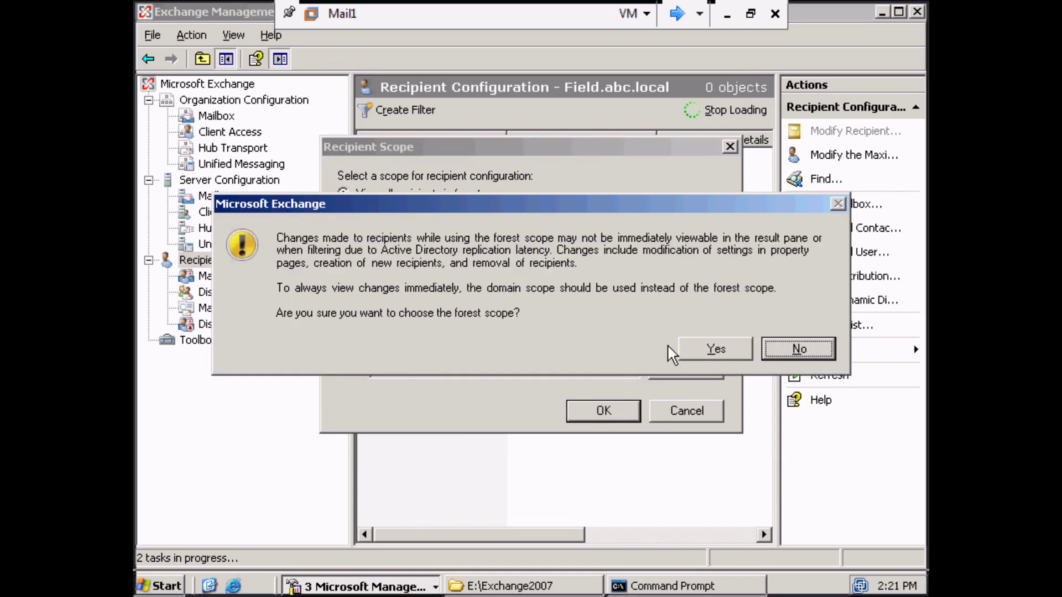
left_click(692, 349)
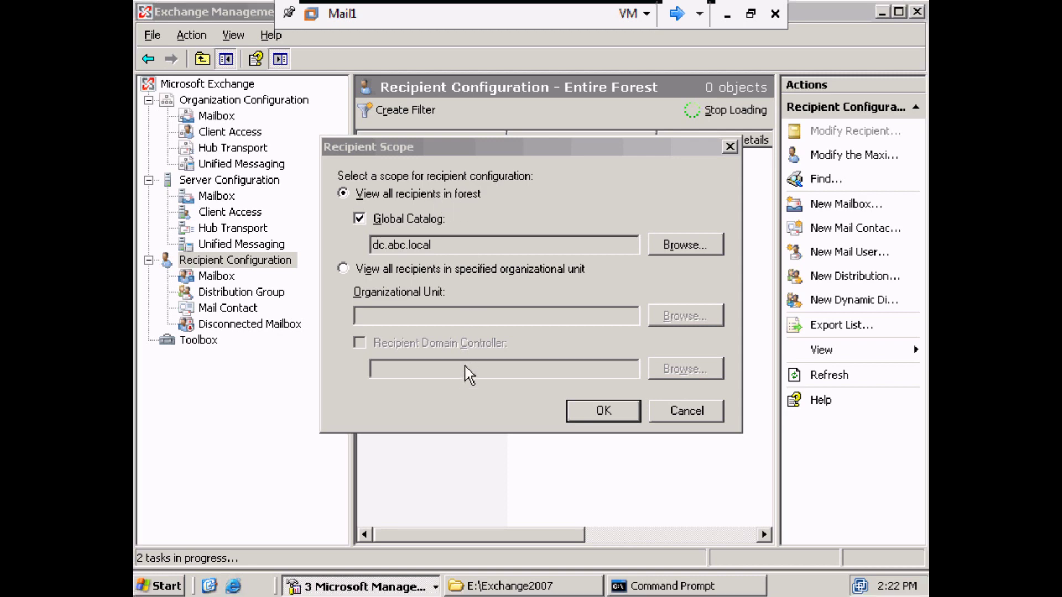
key("Return")
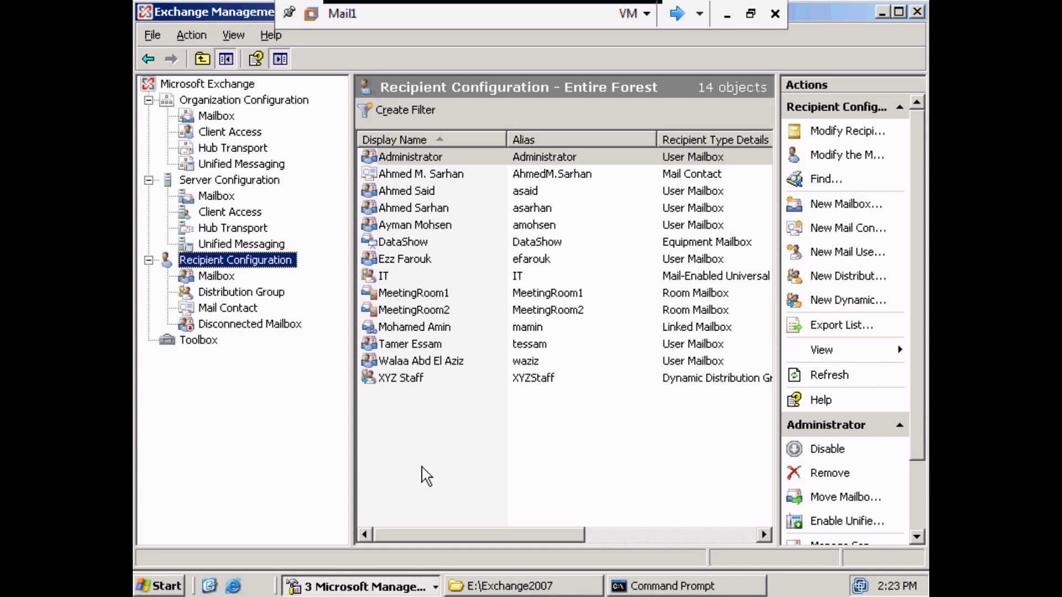
Start a new User Mailbox for a new user, placed in the abc.local organizational unit.
left_click(213, 278)
right_click(212, 279)
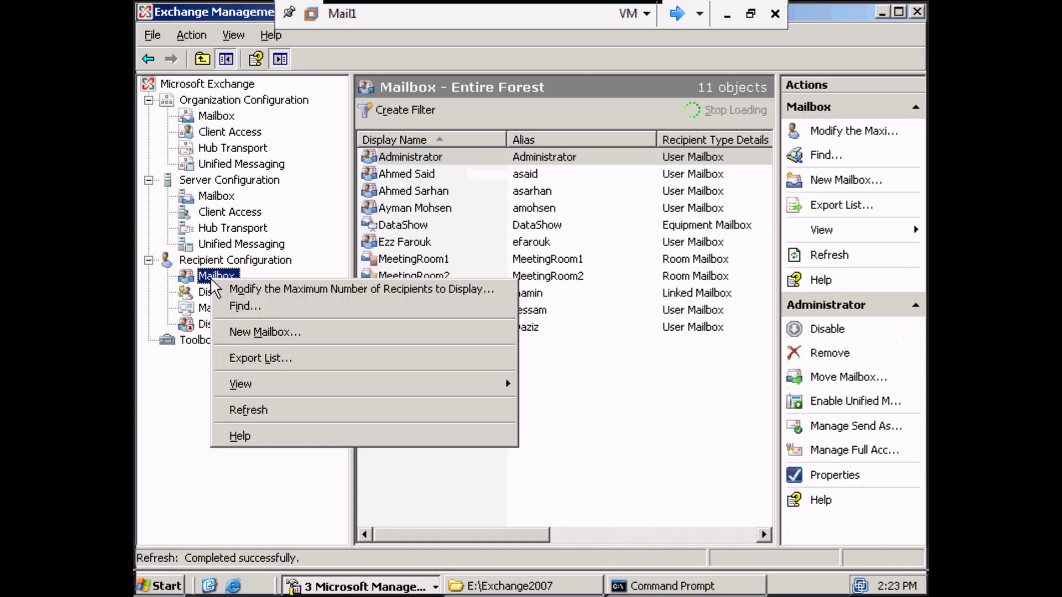
left_click(253, 328)
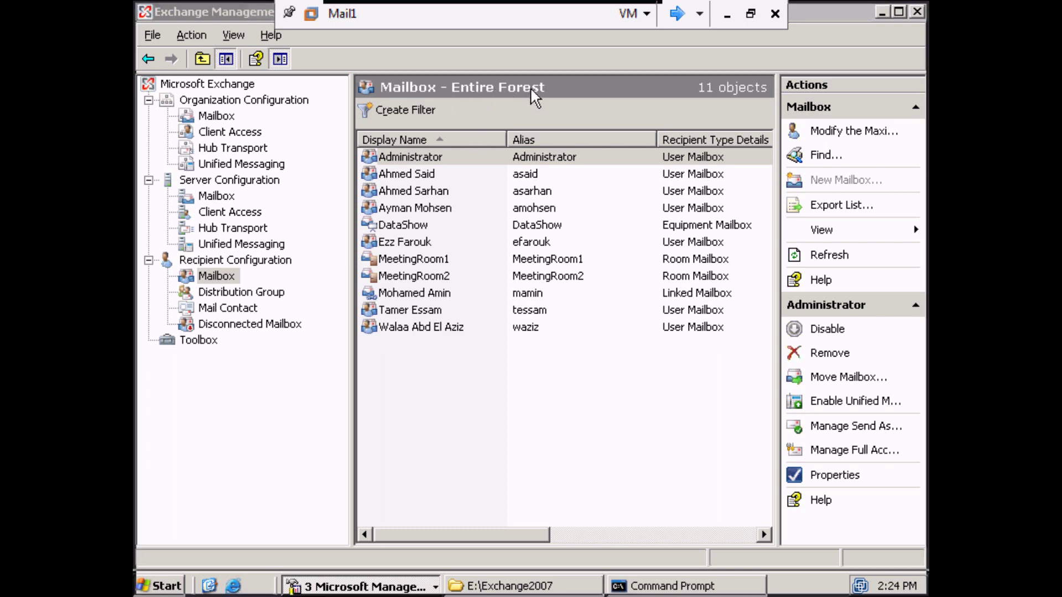
left_click(846, 180)
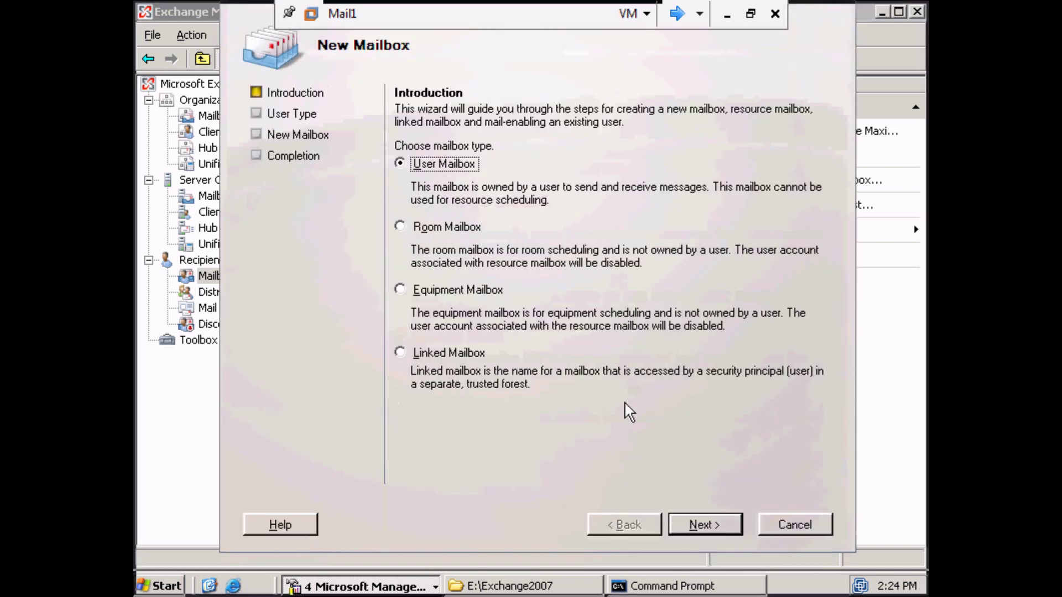
left_click(699, 526)
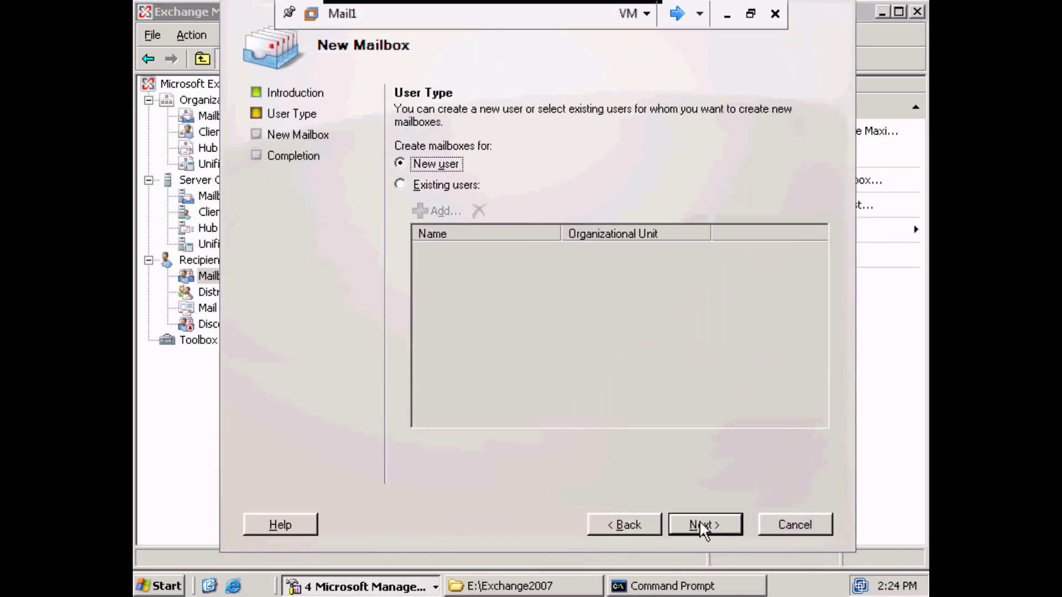
left_click(690, 524)
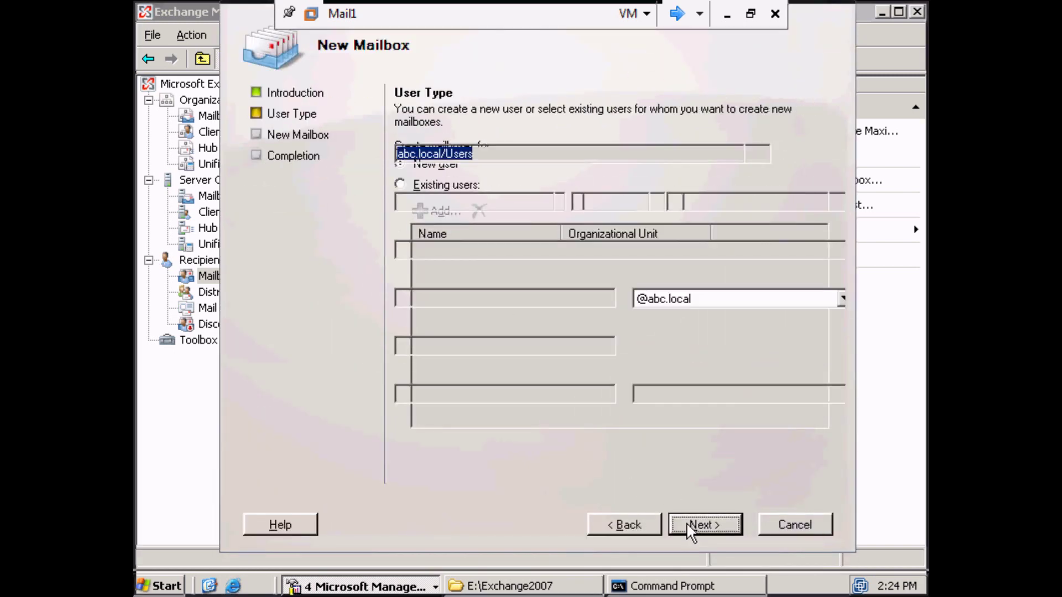
left_click(780, 156)
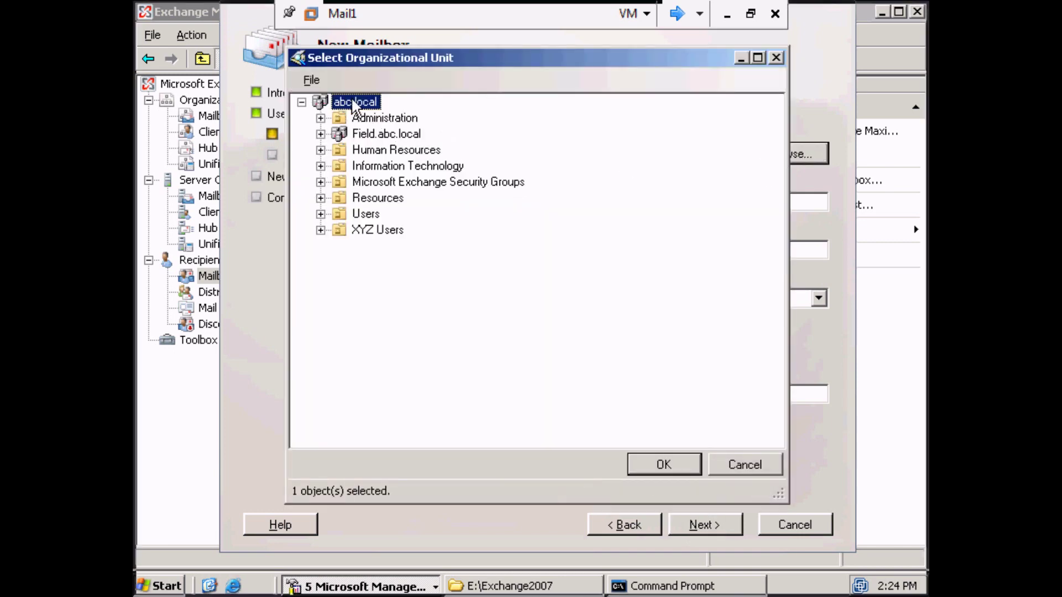
left_click(670, 471)
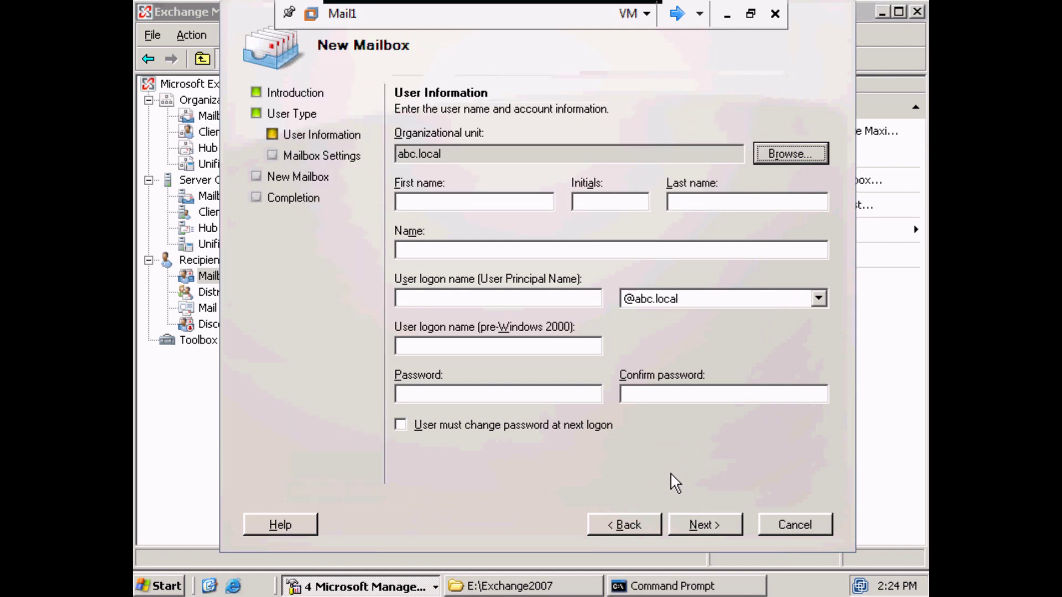
Enter the new user's first name, last name, logon name and account password.
left_click(524, 202)
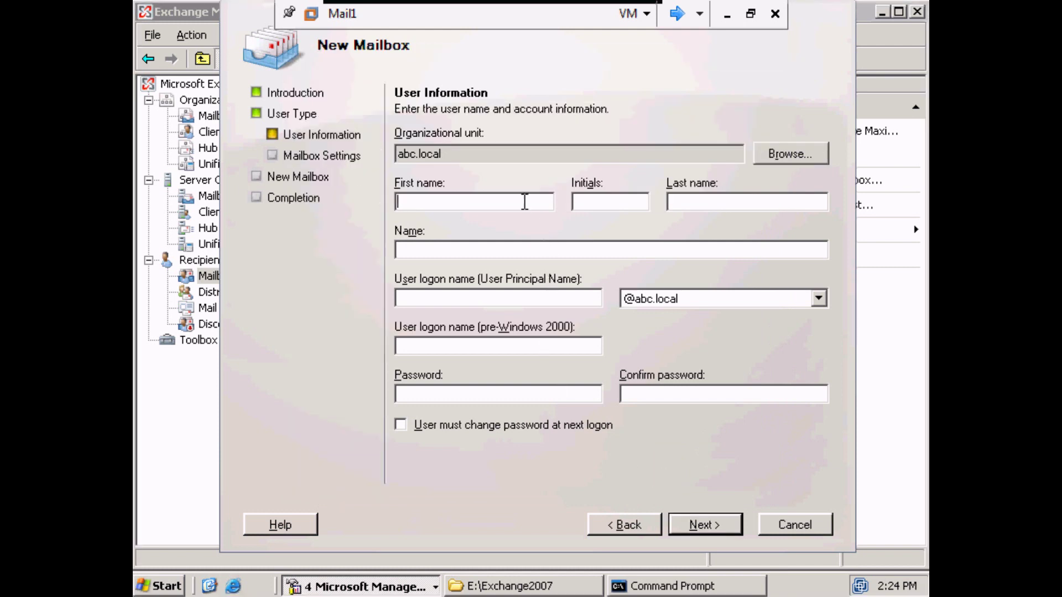
type("K")
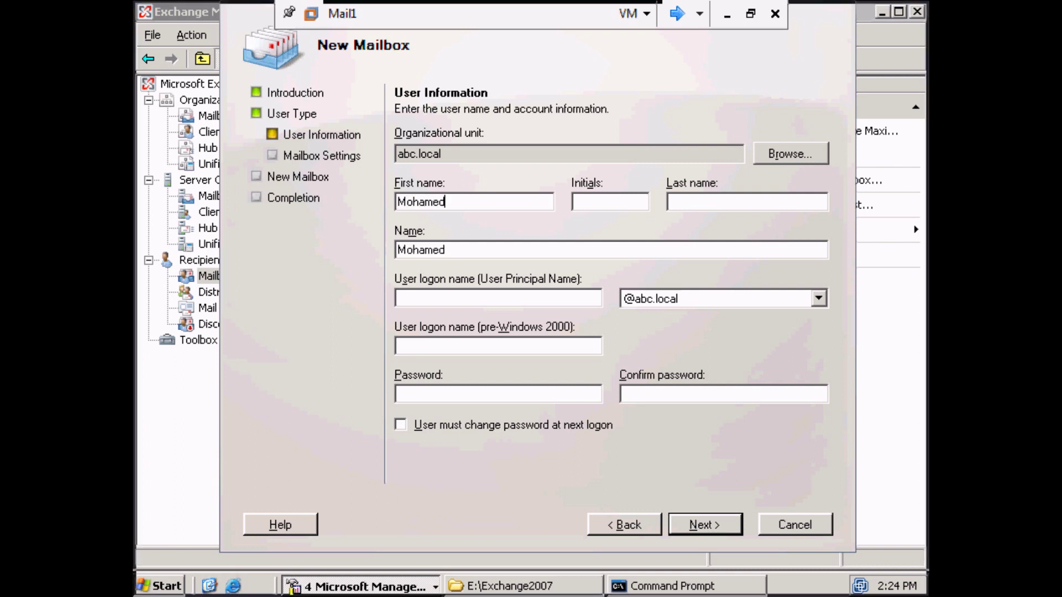
left_click(768, 196)
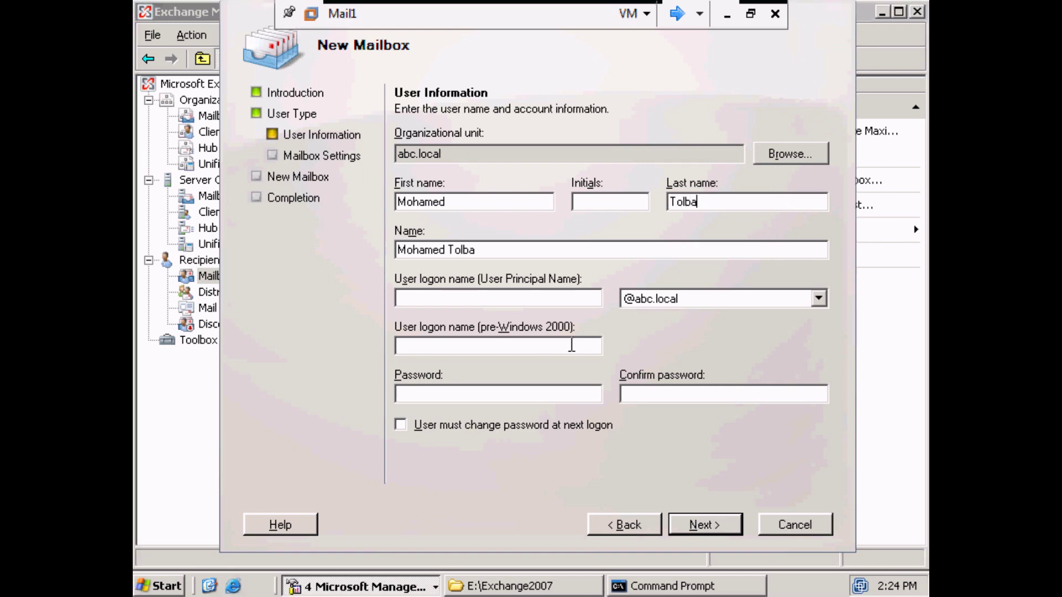
left_click(566, 299)
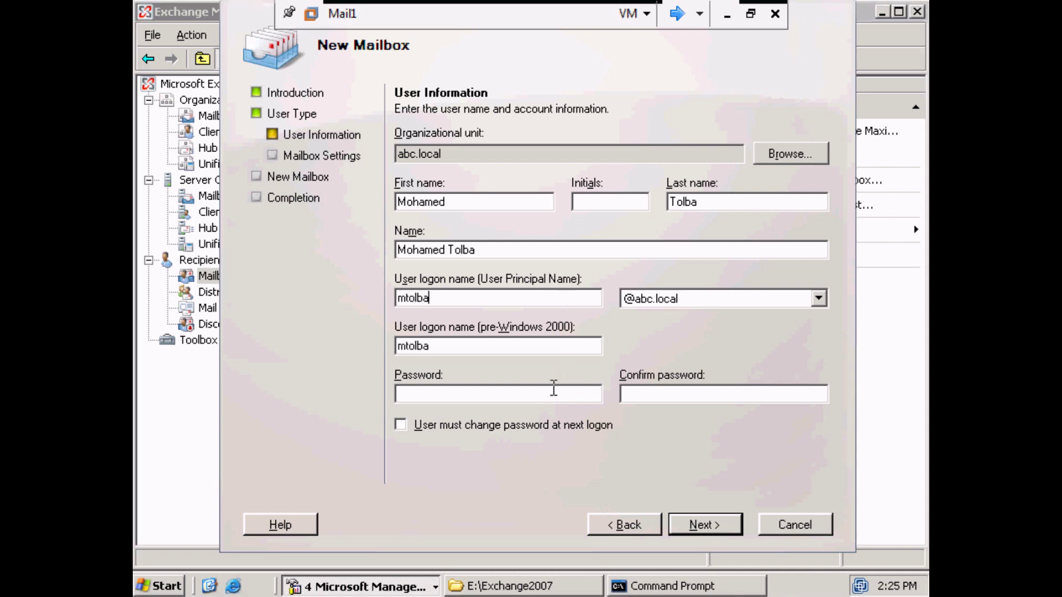
left_click(553, 390)
type("P@ssw0rdP@ssw0rd")
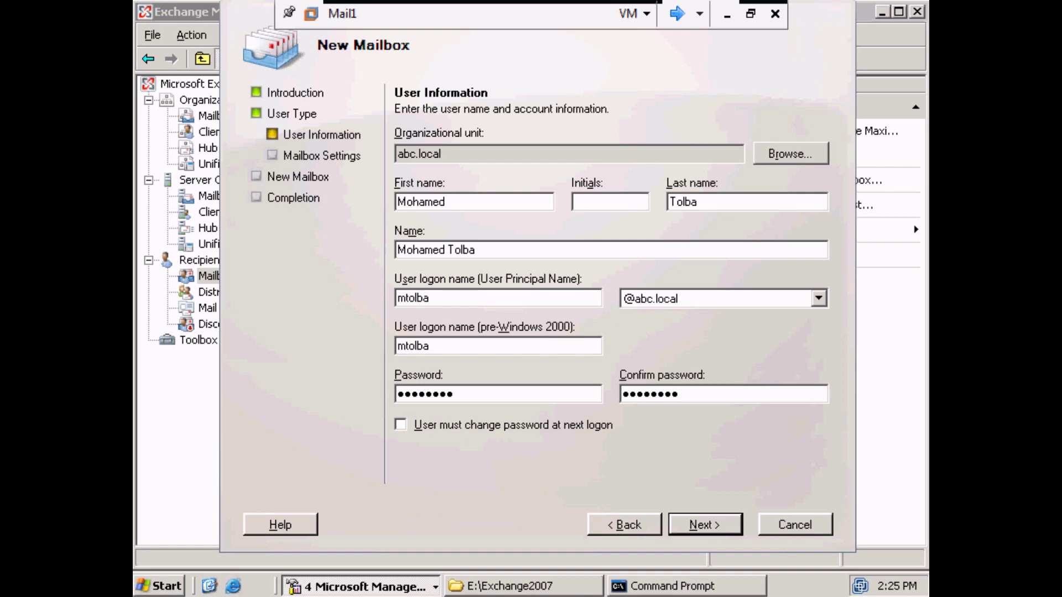
Assign the HR Managers mailbox database, create the mailbox and finish the wizard.
left_click(729, 528)
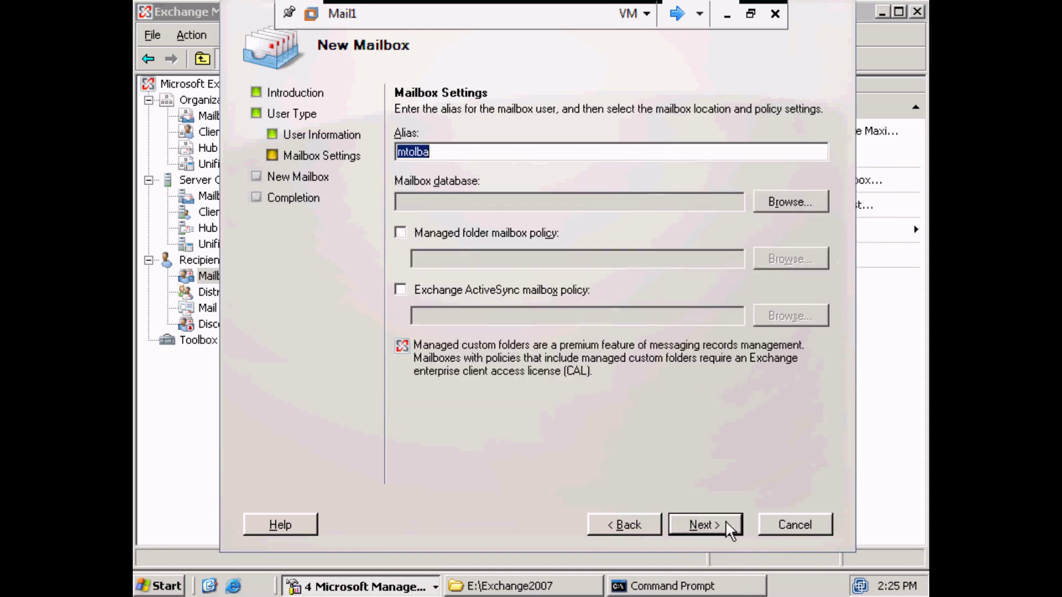
left_click(788, 205)
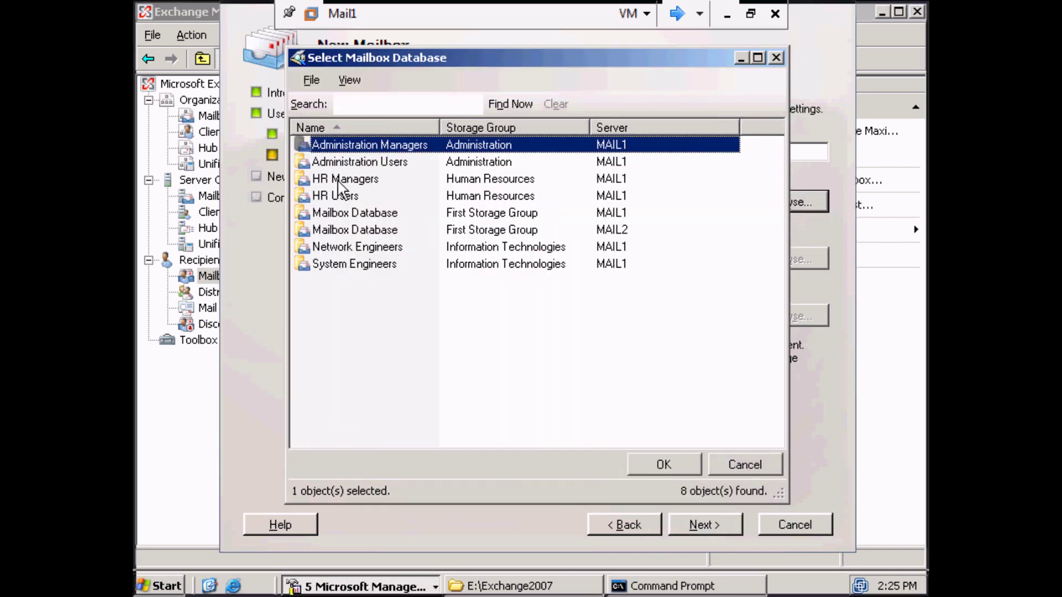
left_click(341, 182)
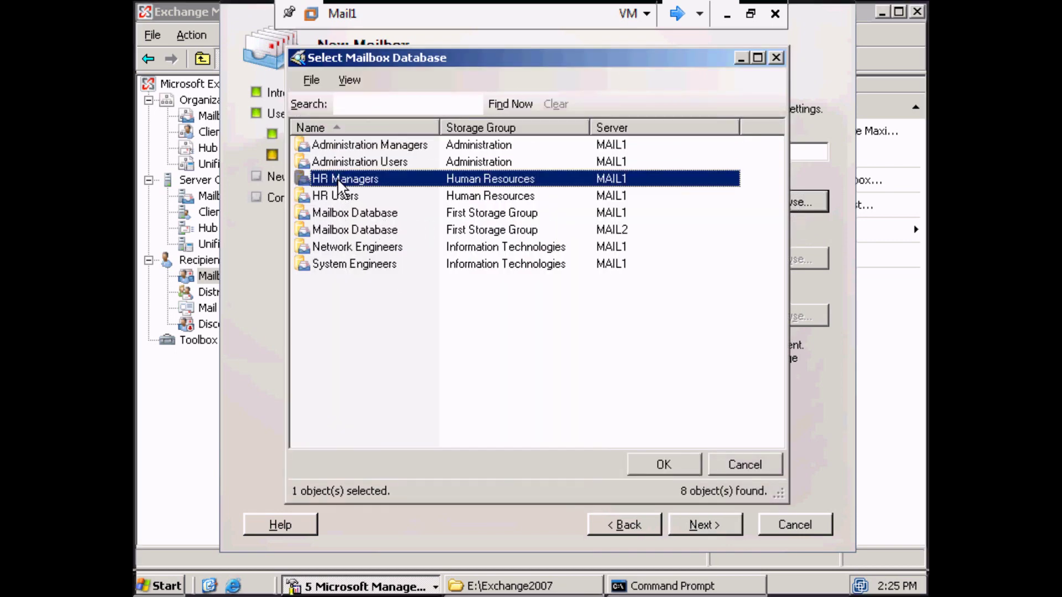
left_click(654, 472)
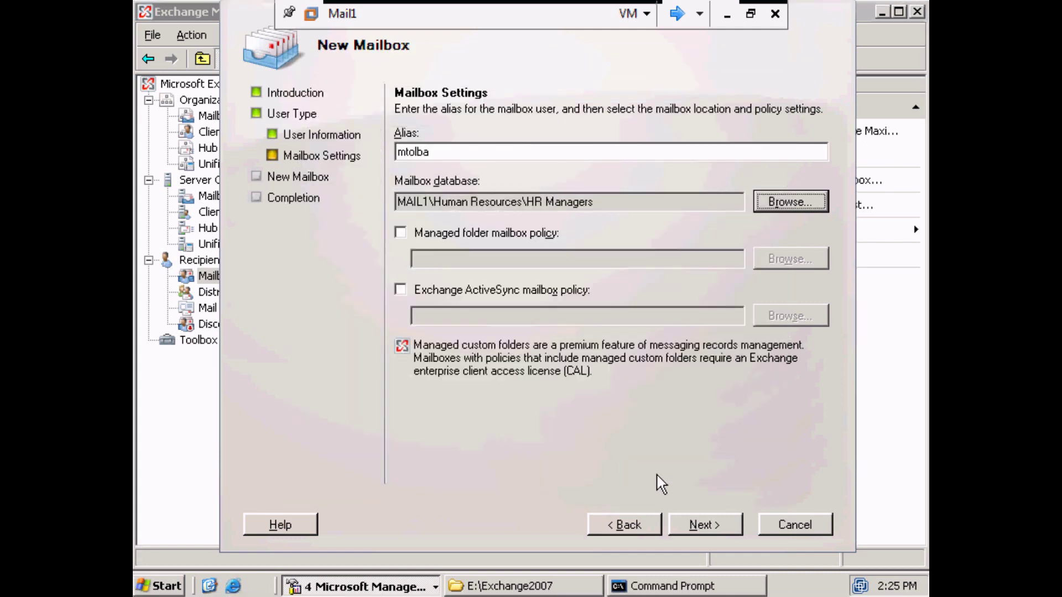
left_click(701, 520)
left_click(702, 520)
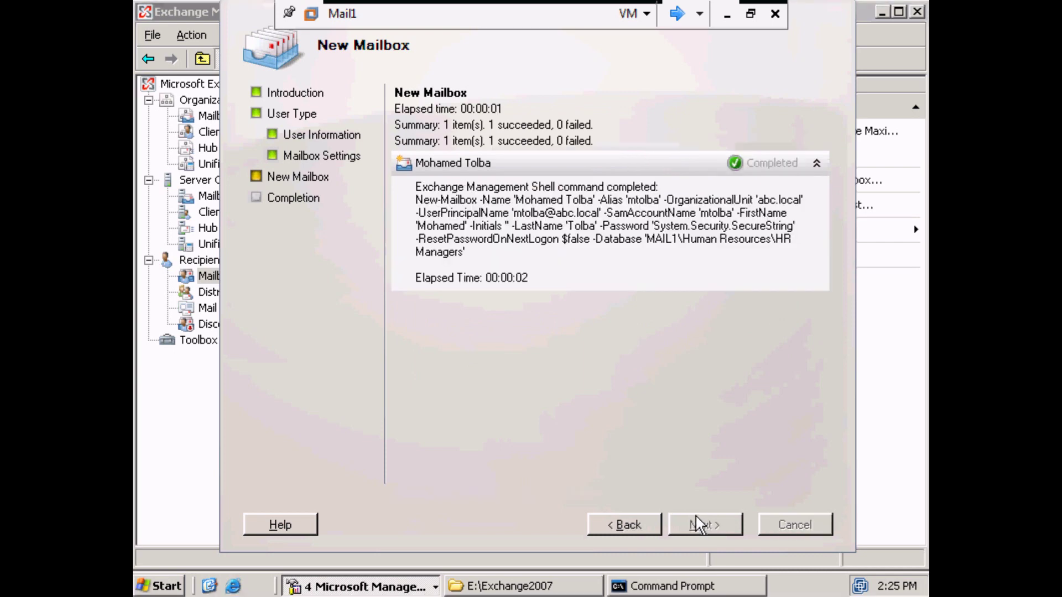
left_click(701, 521)
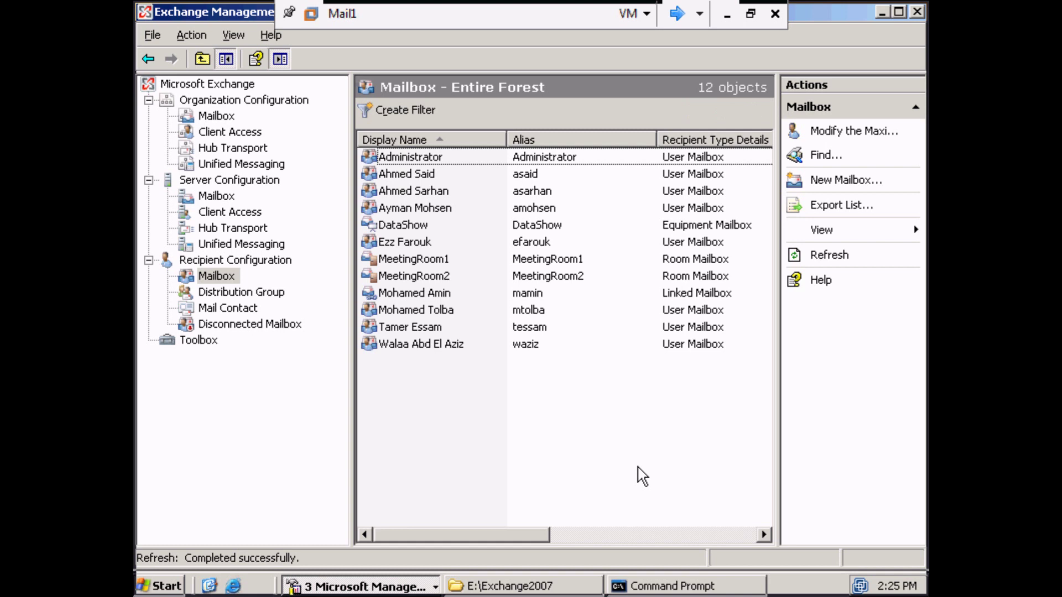
left_click(679, 14)
On the Client1 machine, log on to the ABC domain as the new user.
left_click(679, 16)
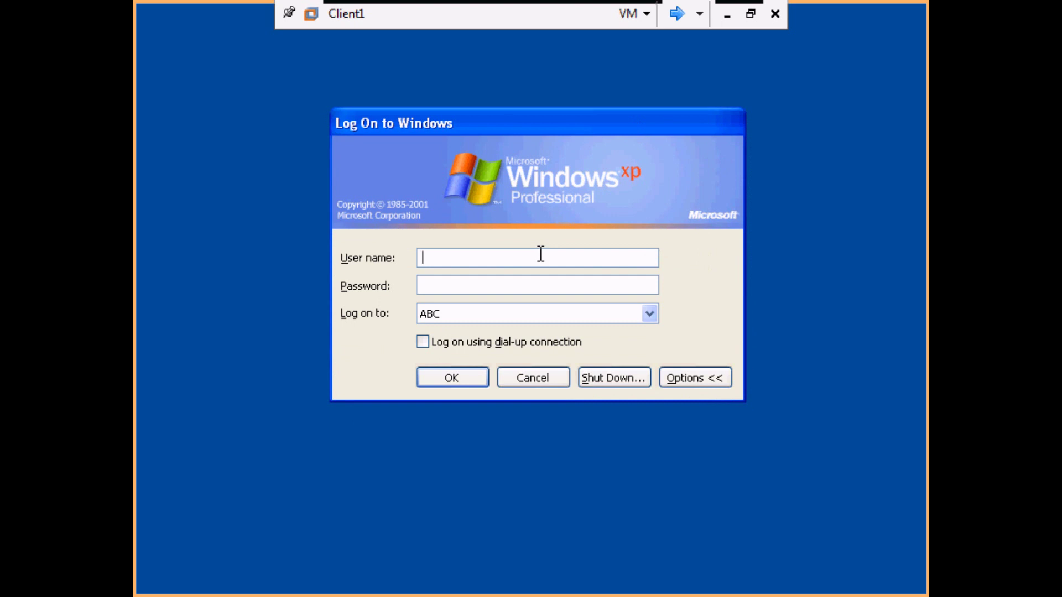
type("m********")
key("Return")
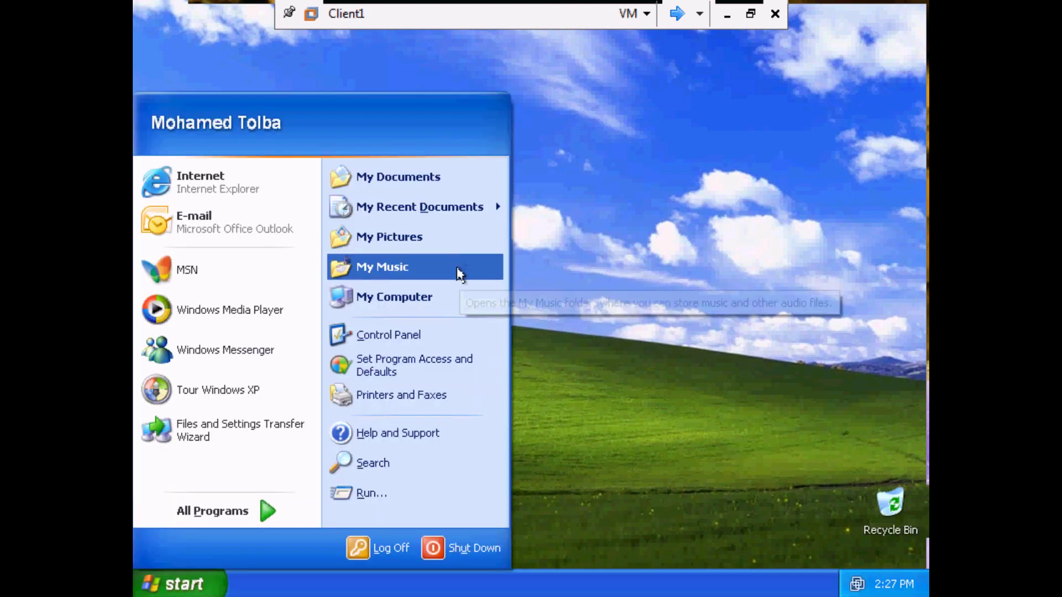
Add a Mail profile named after the new user, auto-configured for Exchange, in Classic-view Control Panel.
left_click(432, 332)
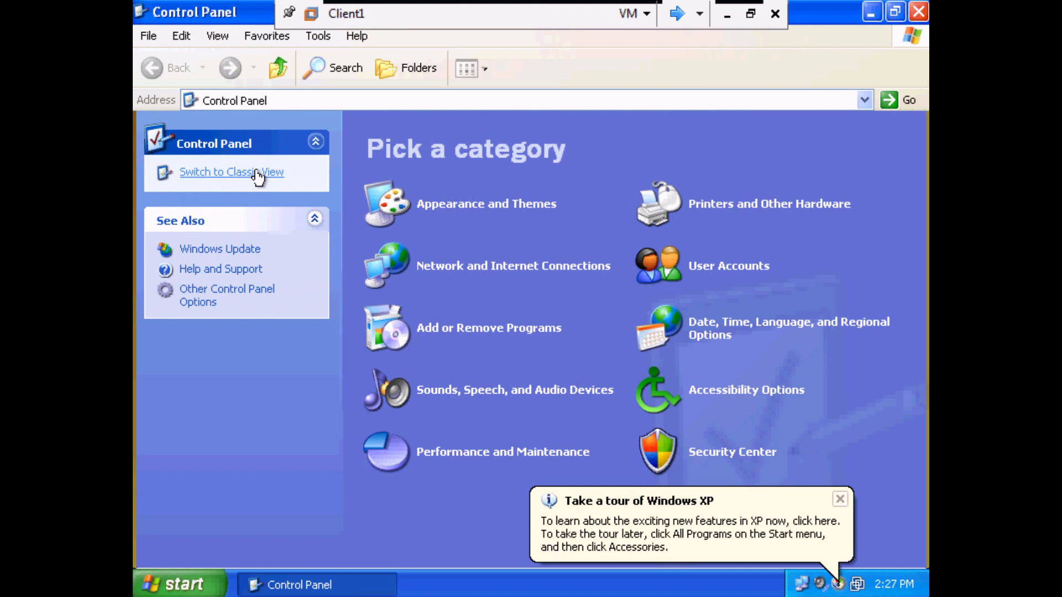
left_click(257, 173)
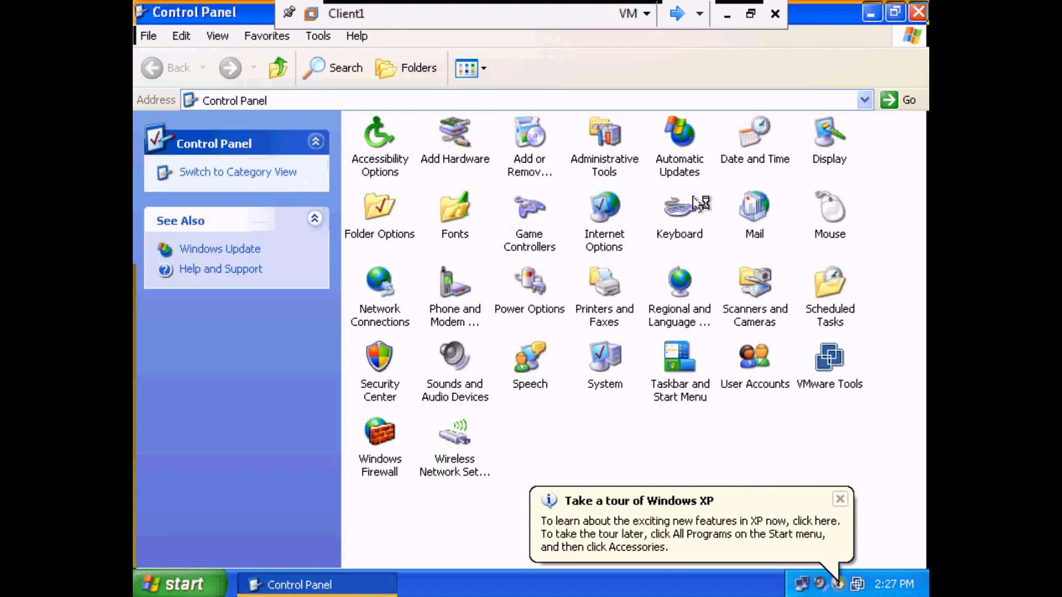
left_click(763, 220)
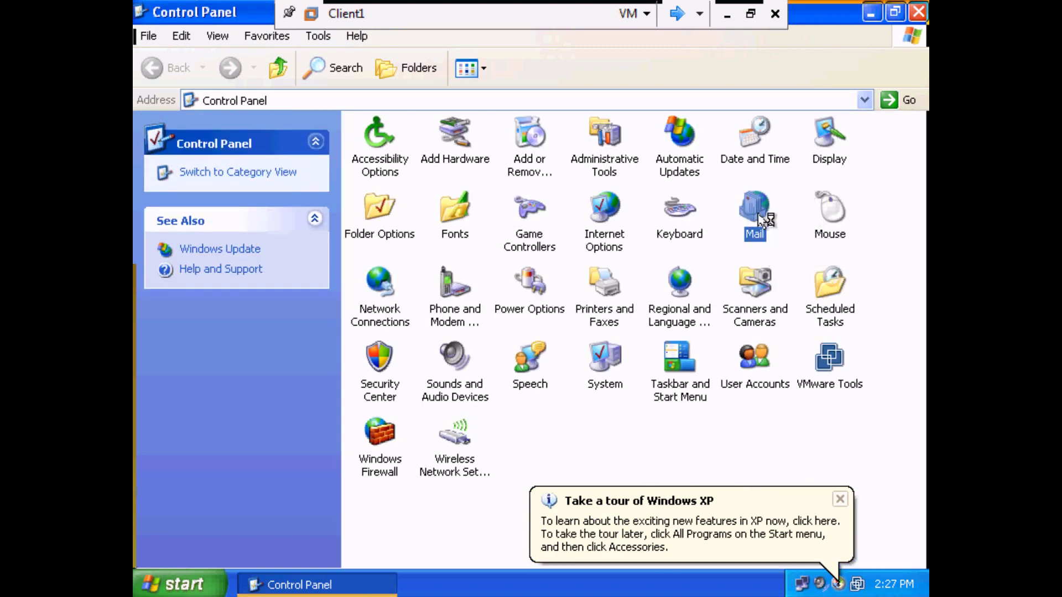
left_click(208, 263)
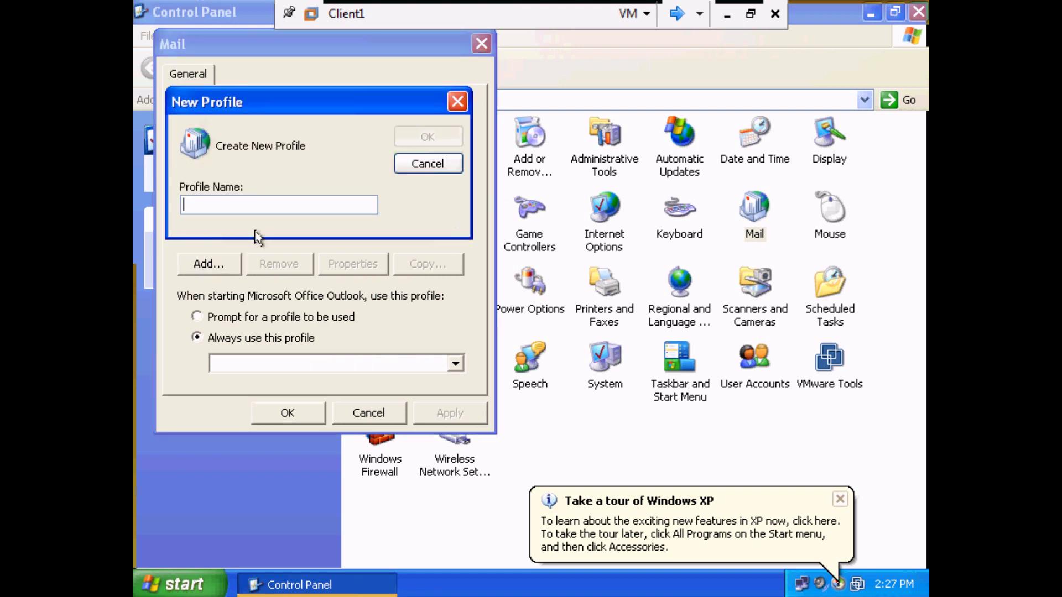
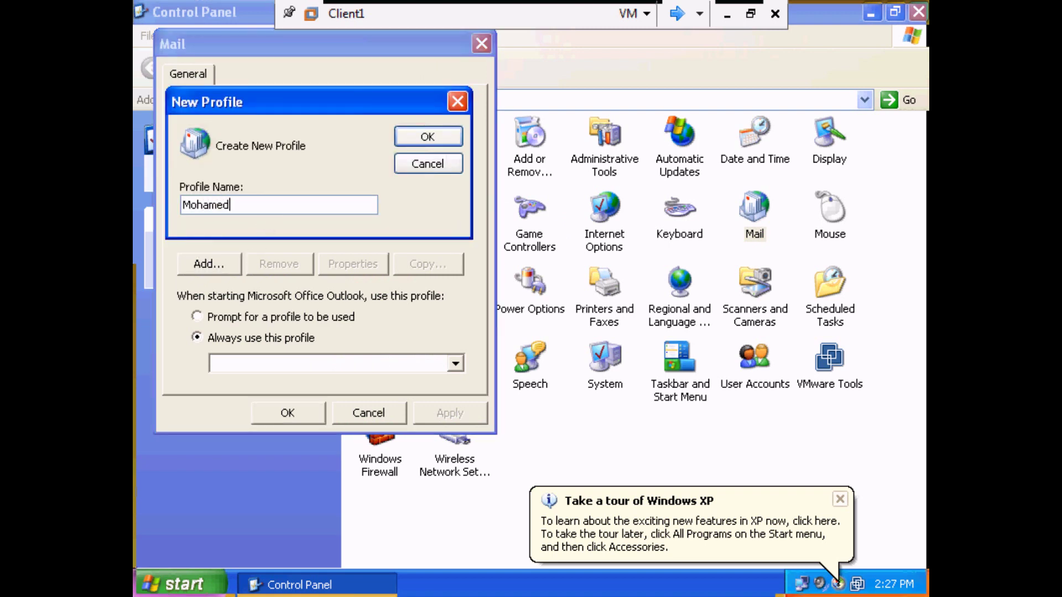
left_click(437, 136)
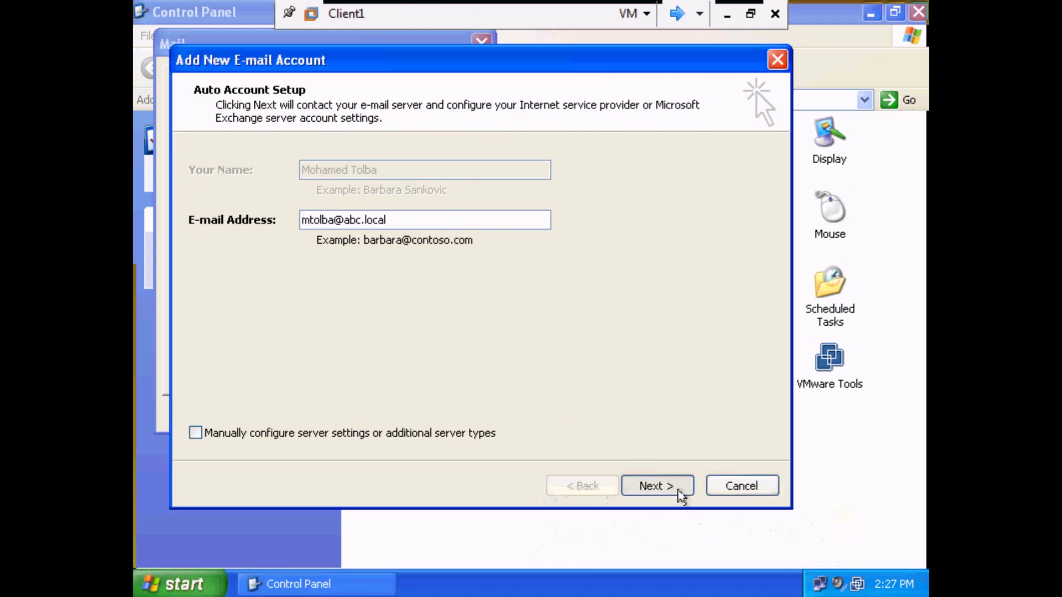
left_click(676, 490)
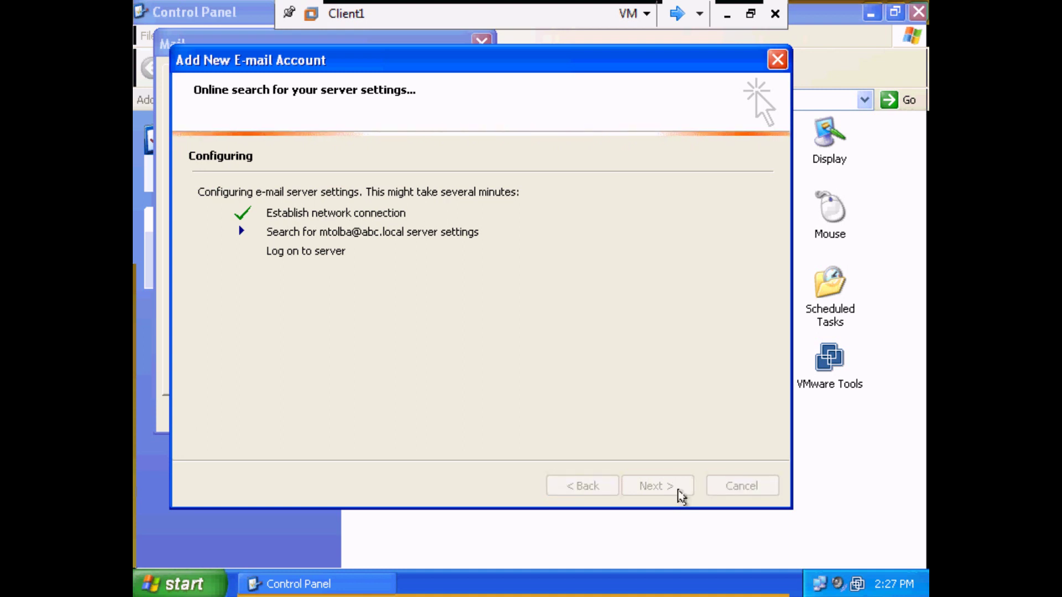
left_click(681, 496)
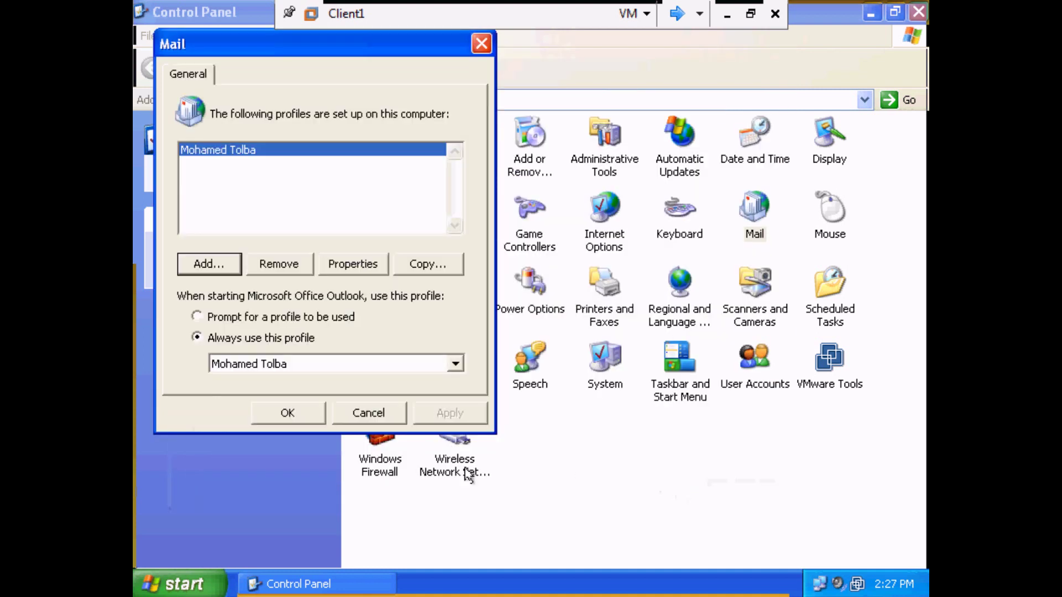
left_click(294, 416)
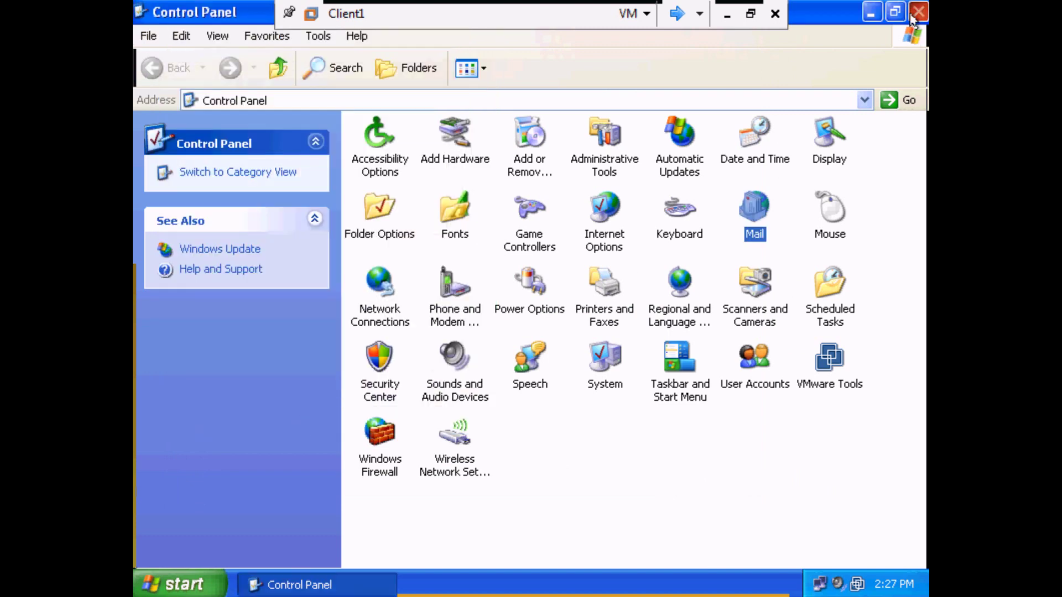
left_click(918, 12)
Launch Outlook, accept the user name and privacy defaults, and suppress the desktop search warning.
left_click(204, 581)
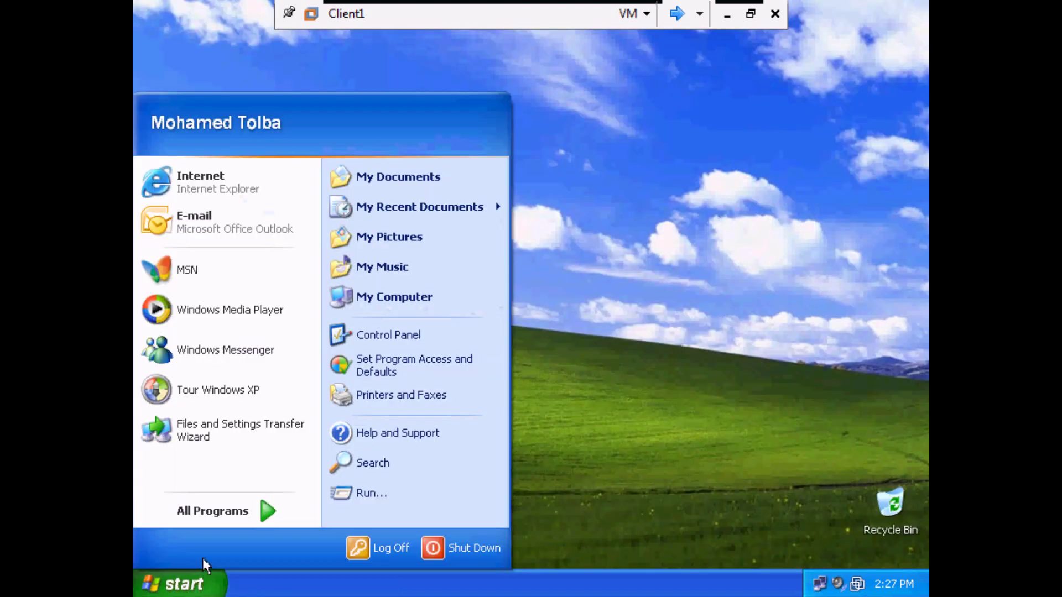
left_click(226, 221)
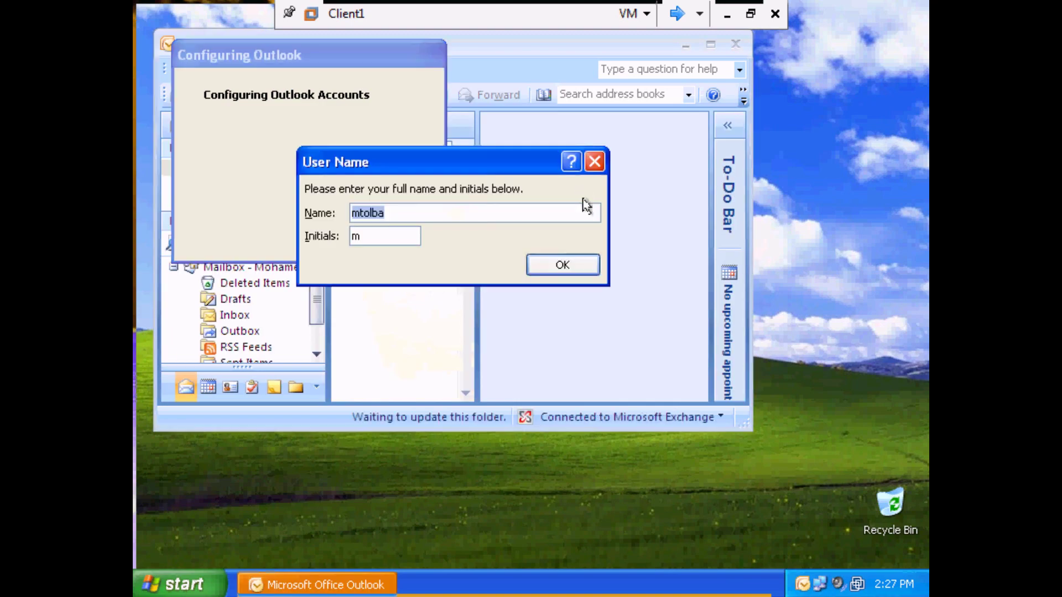
left_click(578, 263)
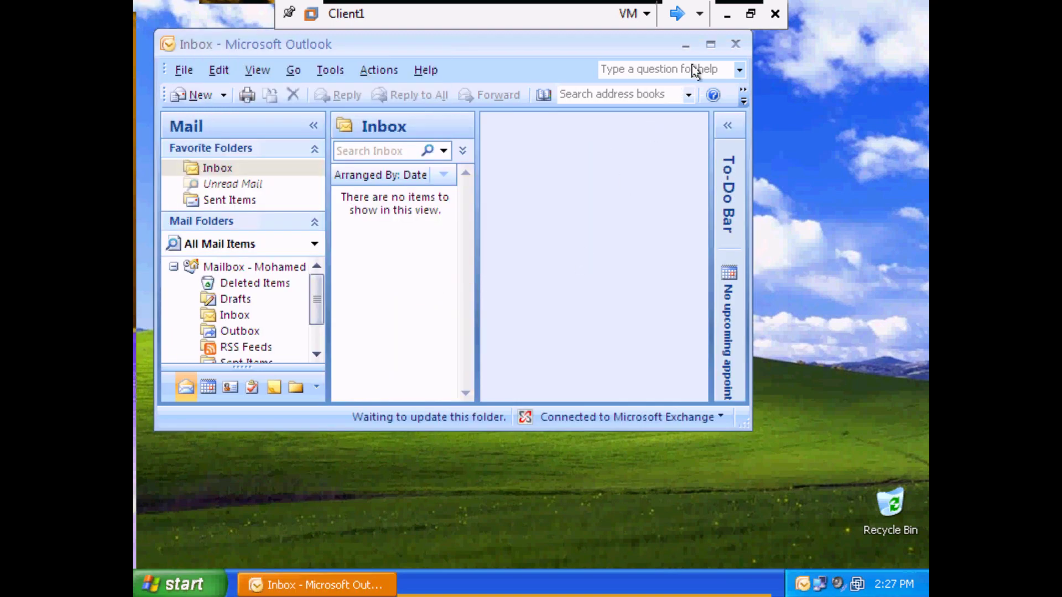
left_click(234, 157)
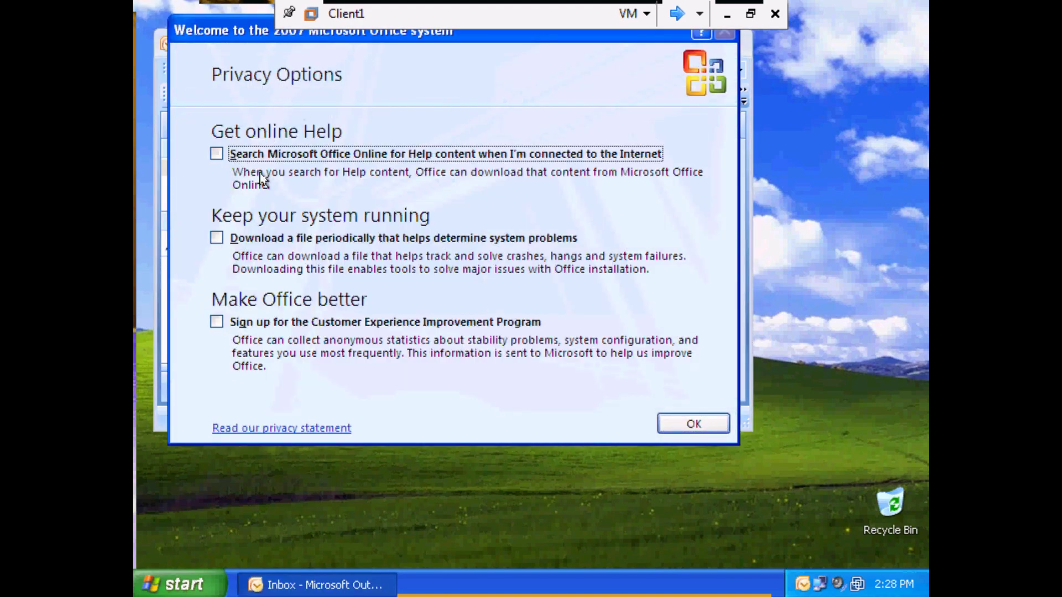
left_click(683, 424)
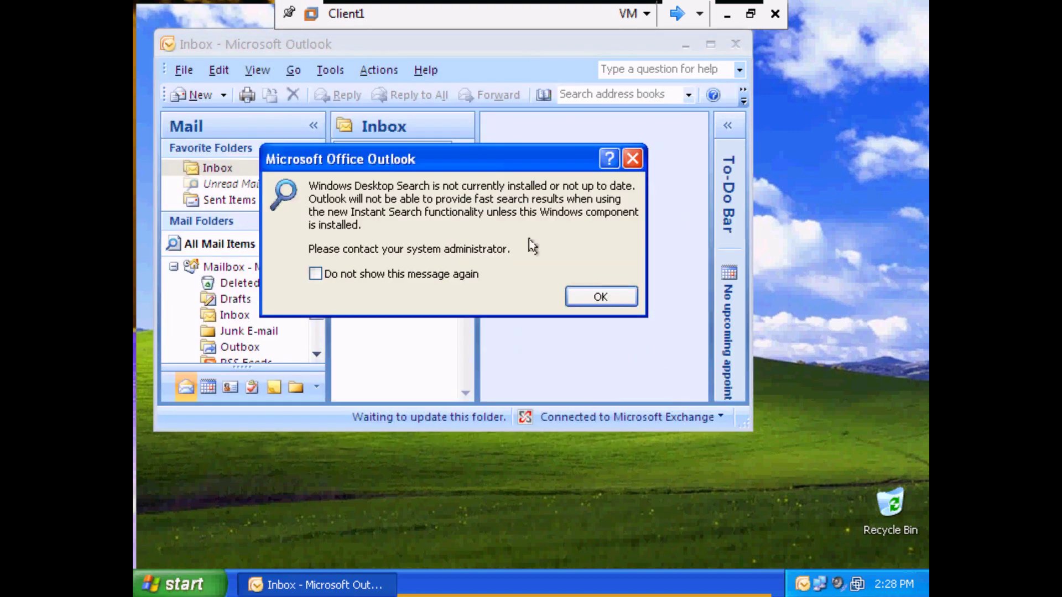
left_click(432, 275)
left_click(600, 297)
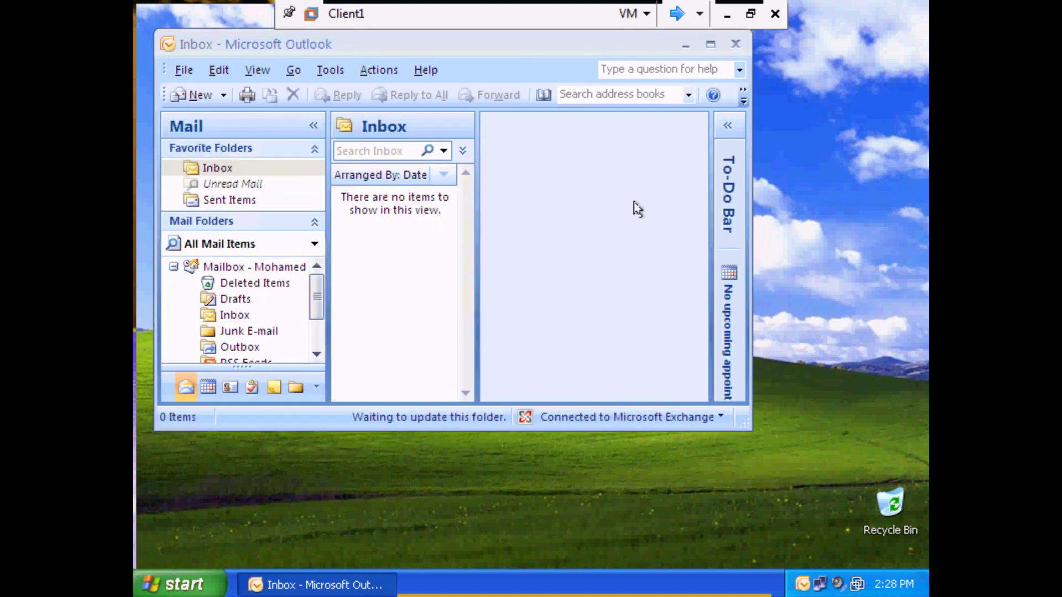
Maximize Outlook, widen the message list, dismiss the setup notice, then minimize it.
left_click(710, 43)
left_click_drag(449, 322, 483, 323)
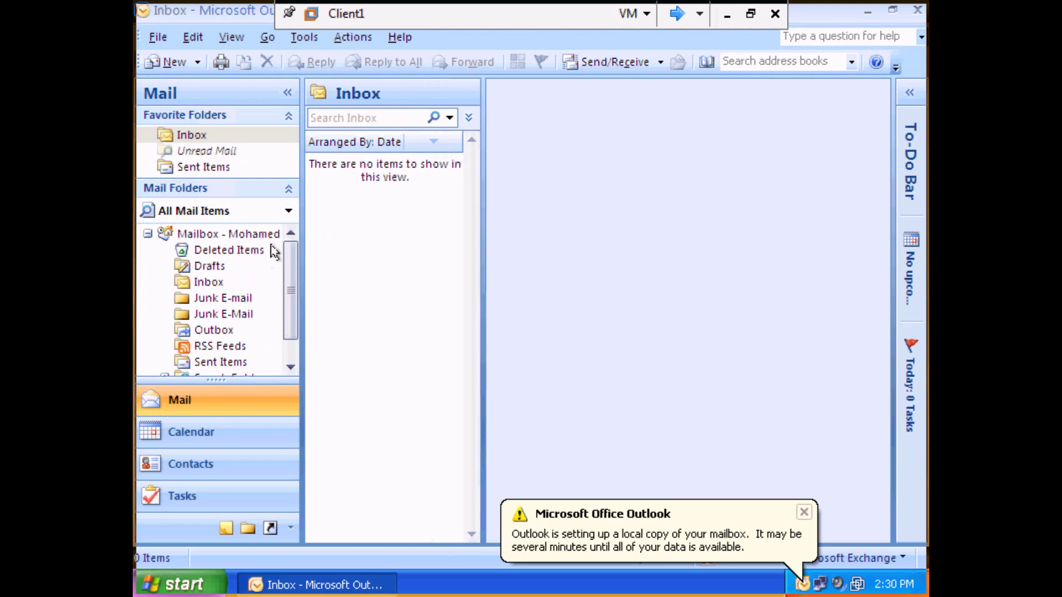
left_click(802, 513)
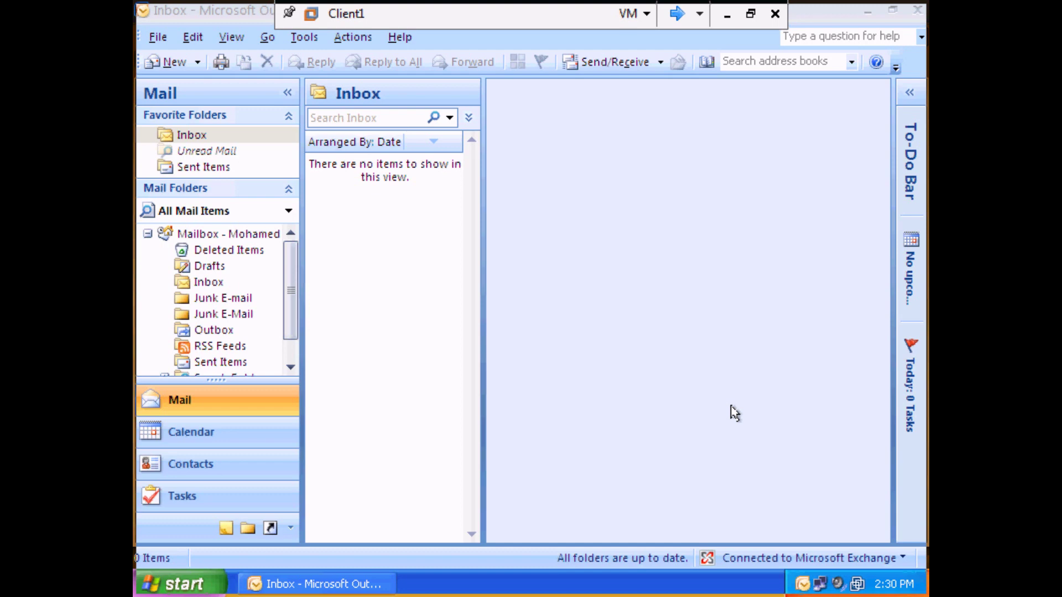
left_click(868, 11)
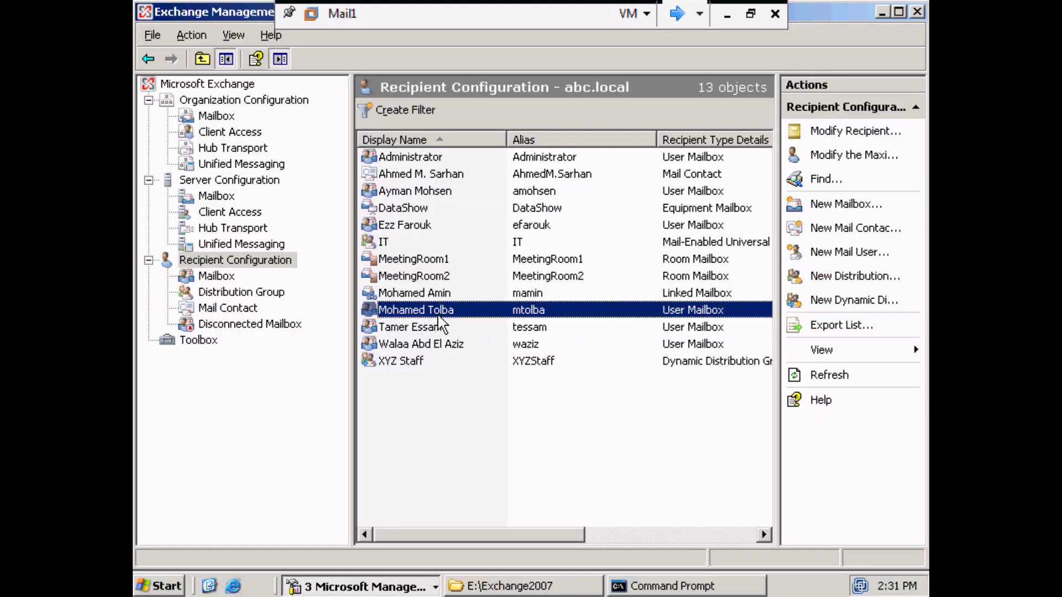
Remove the chosen user's mailbox and view it under Disconnected Mailbox, now 1 object.
left_click(431, 327)
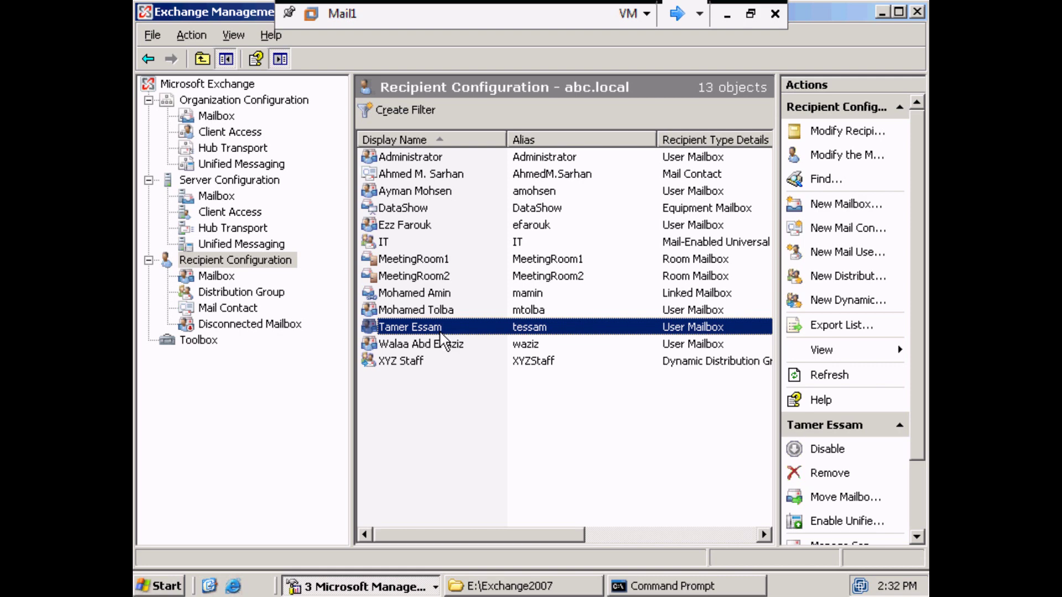
right_click(443, 330)
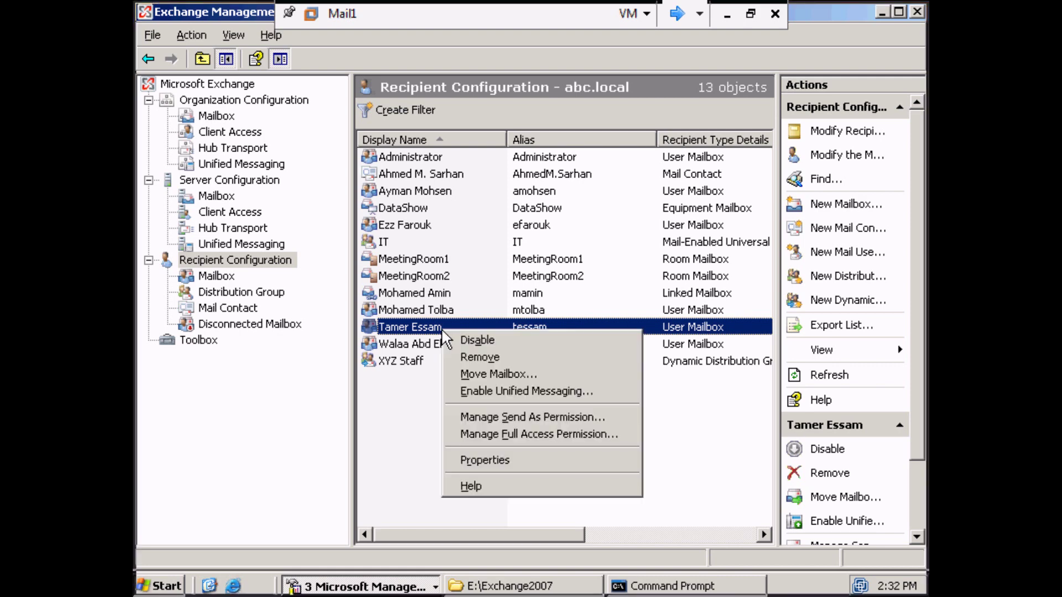
left_click(465, 355)
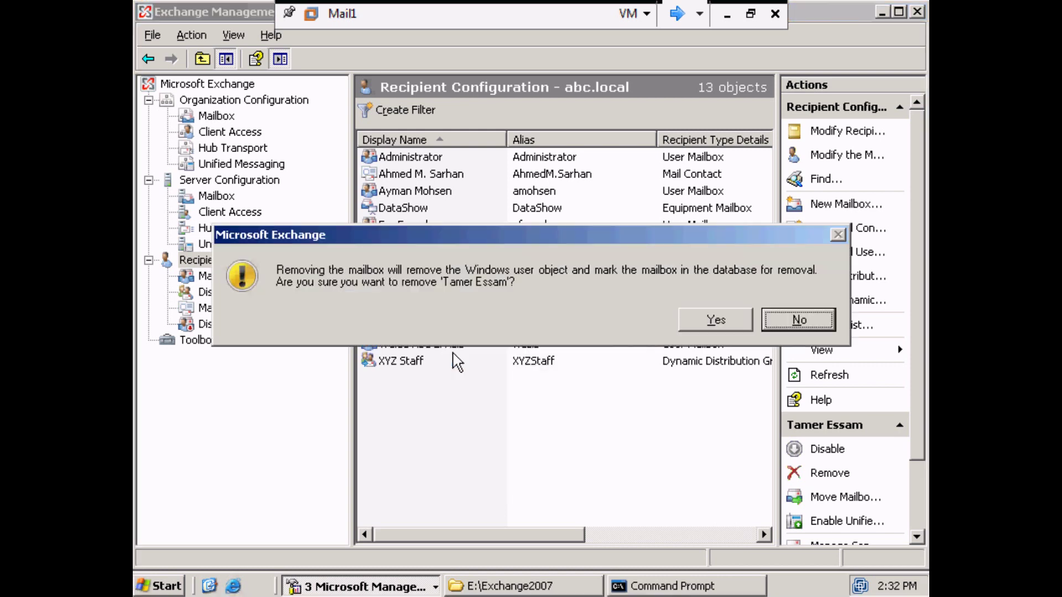
left_click(716, 320)
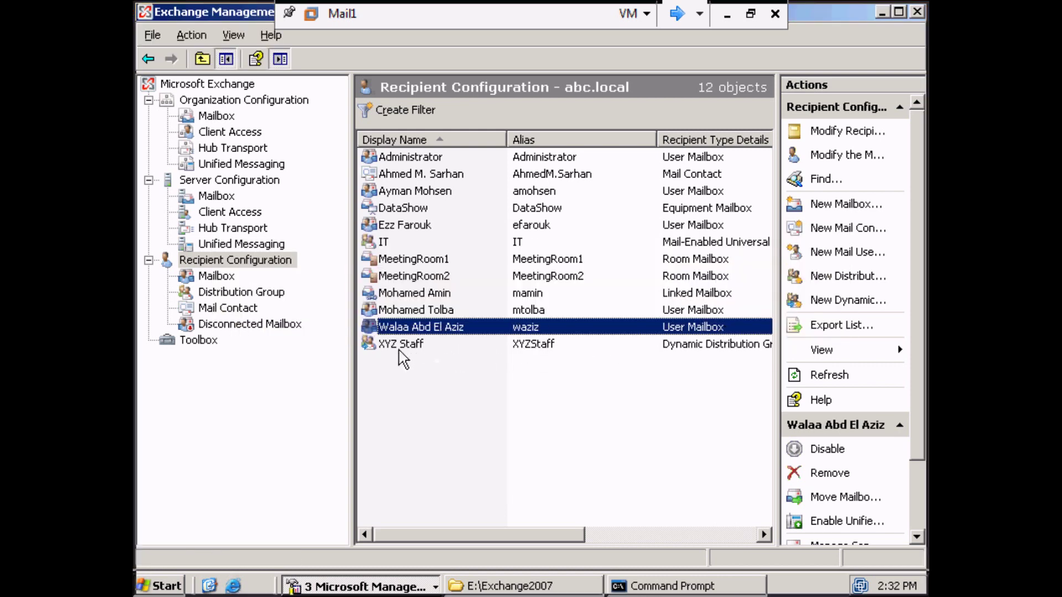
left_click(227, 325)
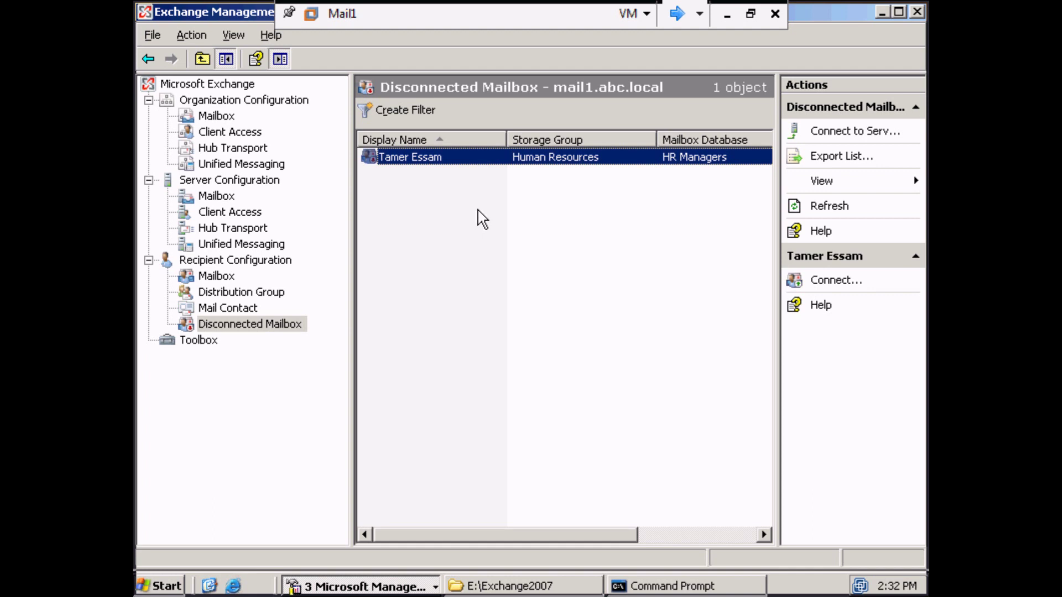
Launch the Connect wizard on the disconnected HR Managers mailbox.
right_click(467, 158)
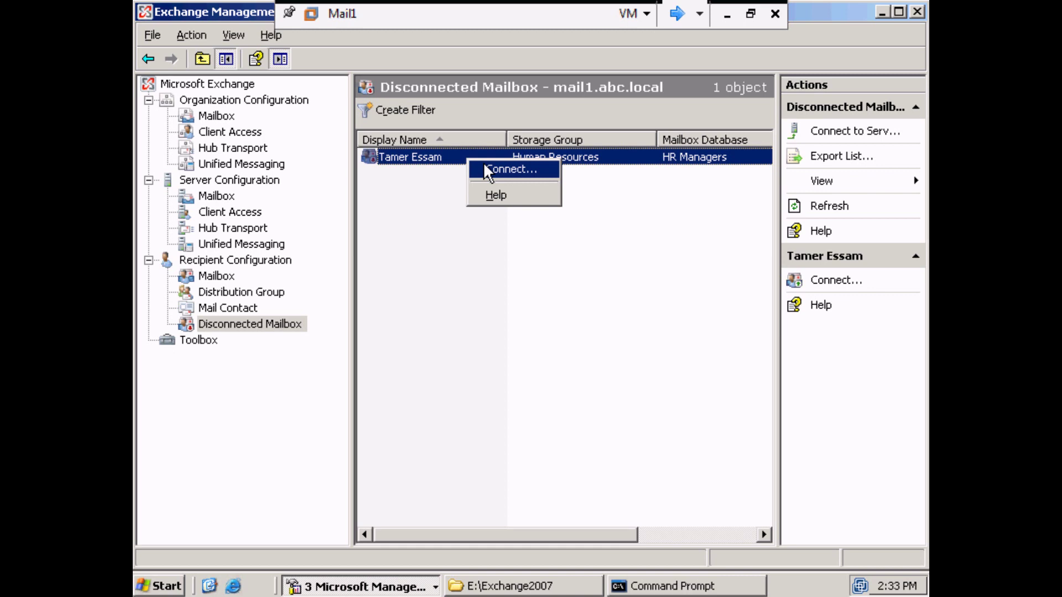
left_click(230, 278)
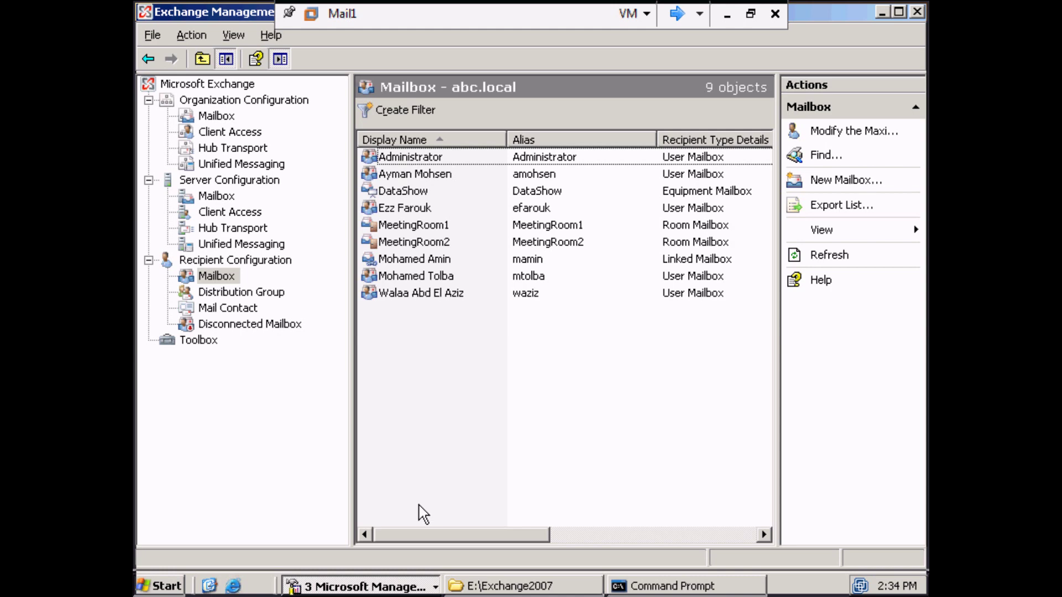
left_click(233, 324)
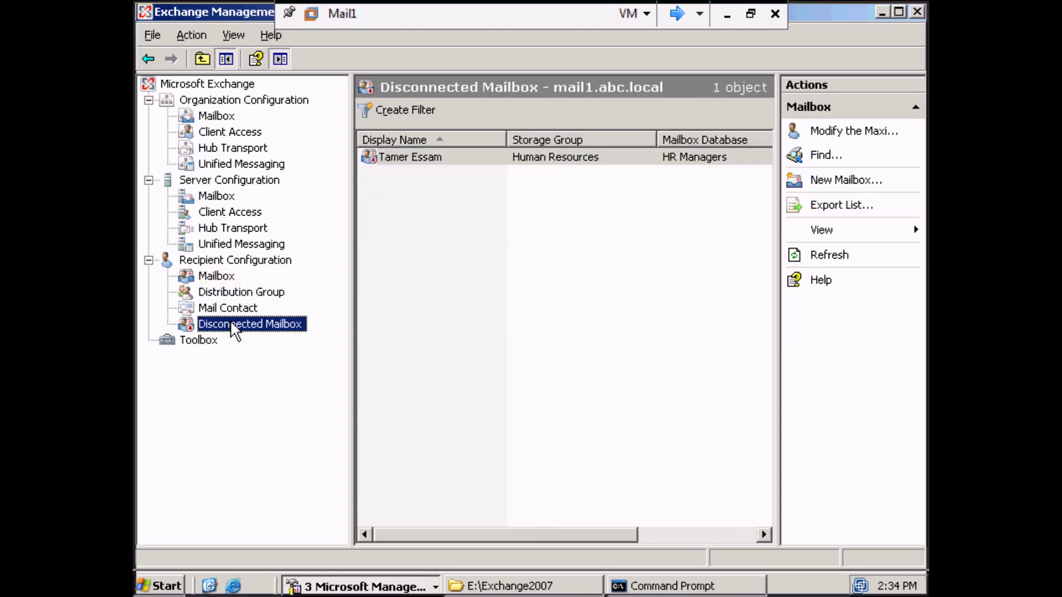
left_click(396, 160)
right_click(401, 149)
left_click(414, 155)
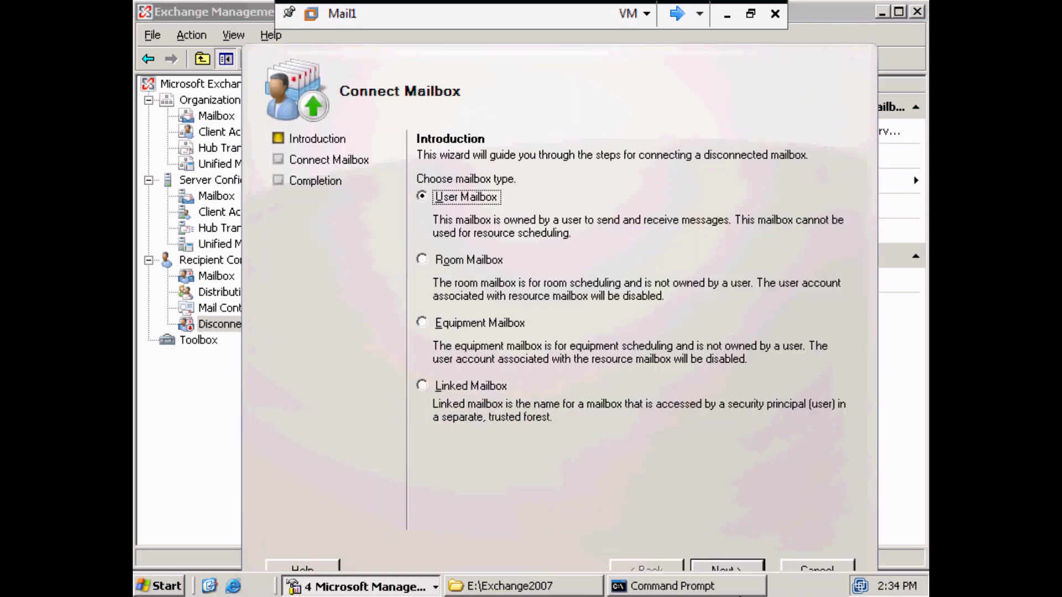
Cancel the Connect Mailbox wizard at the existing-user choice and list the 9 abc.local mailboxes.
left_click(731, 570)
left_click(467, 251)
left_click(797, 277)
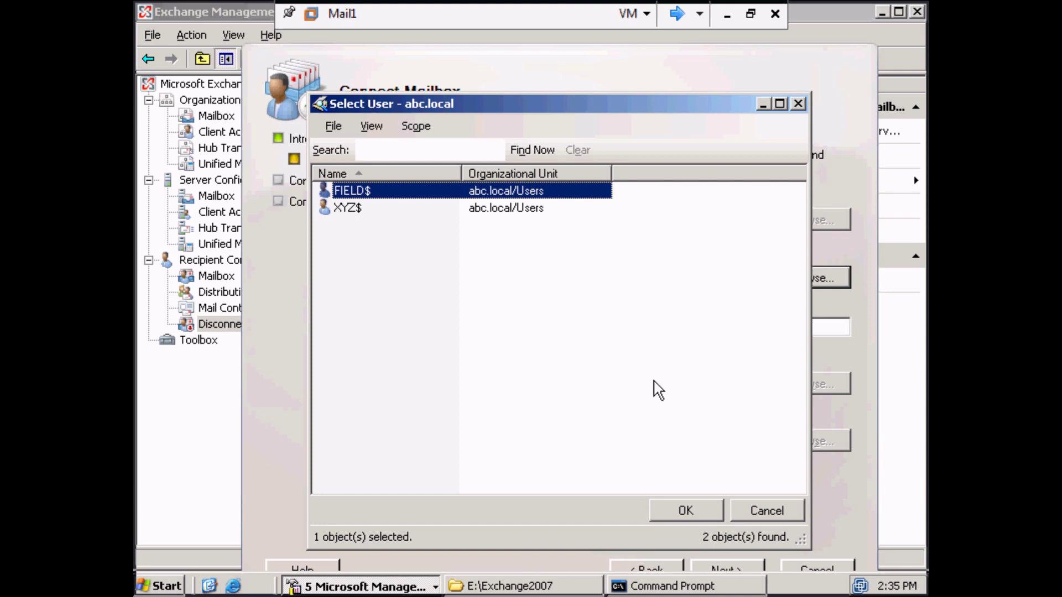
left_click(791, 503)
left_click(816, 571)
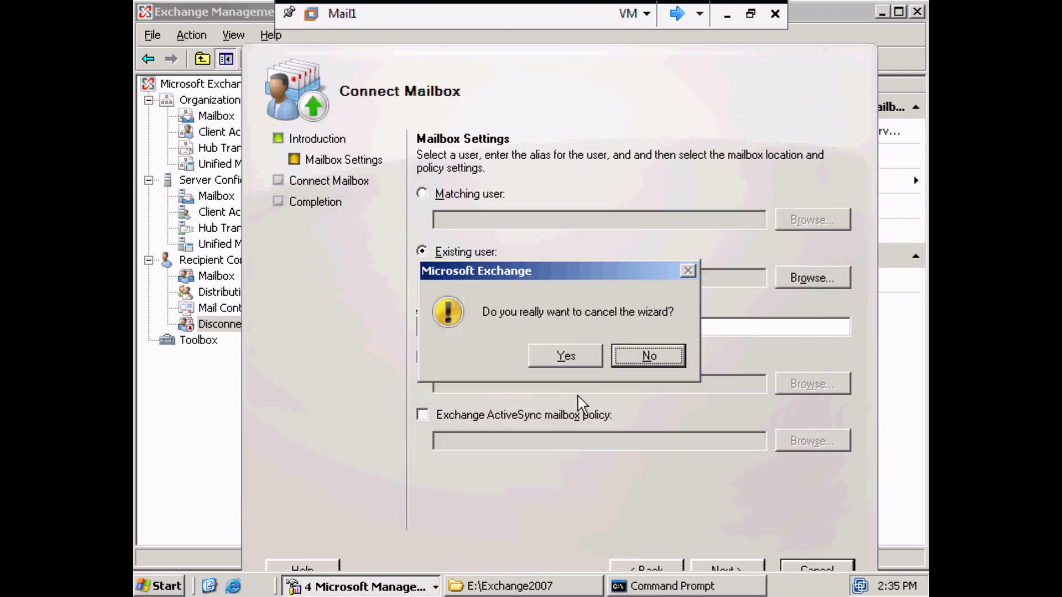
left_click(570, 354)
left_click(573, 361)
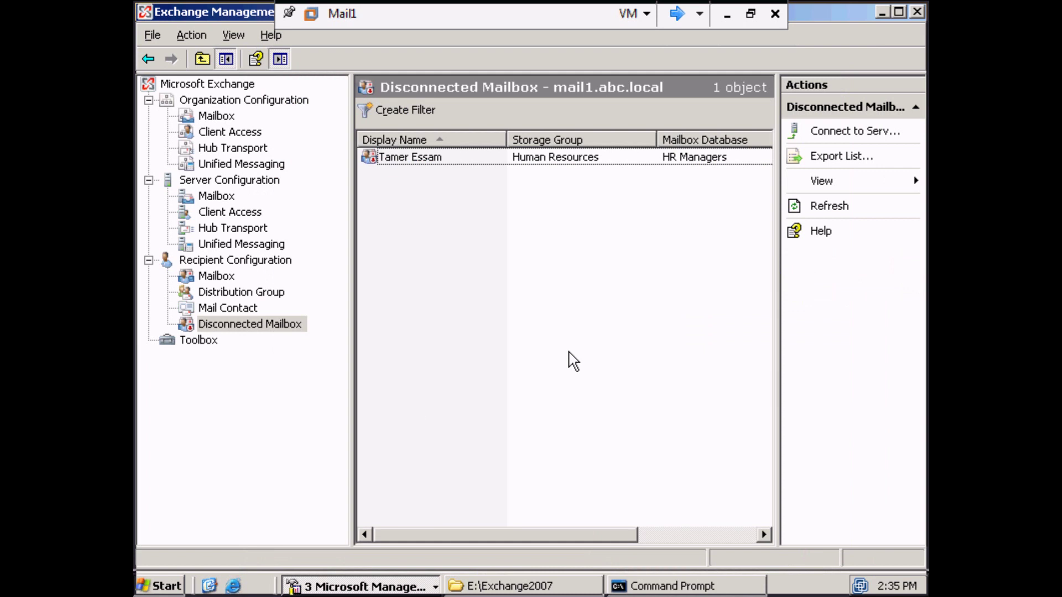
left_click(207, 276)
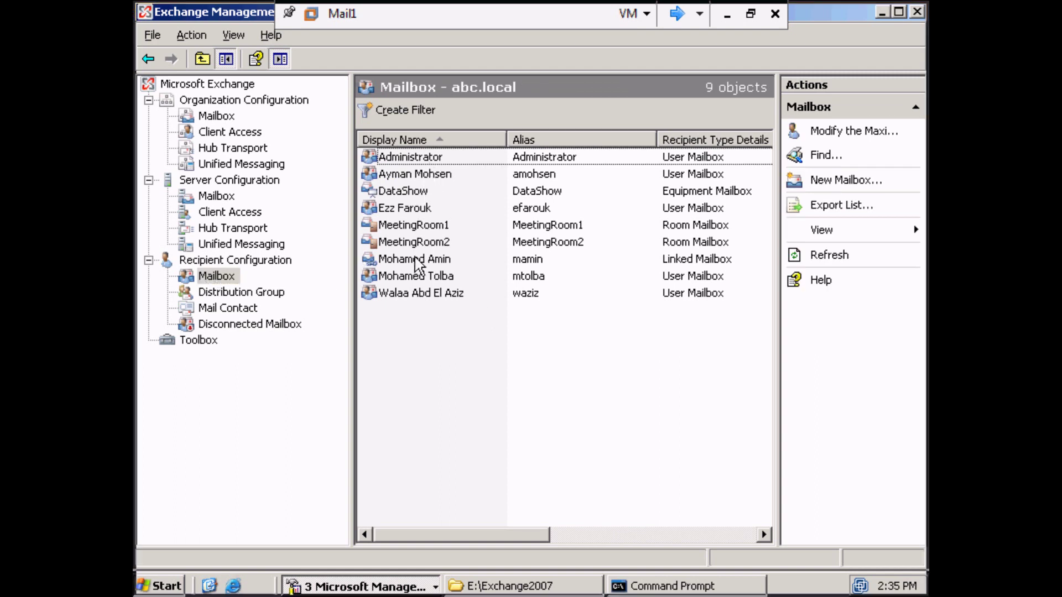
Disable the second user's mailbox and view the Disconnected Mailbox list, now holding 2 entries.
right_click(412, 276)
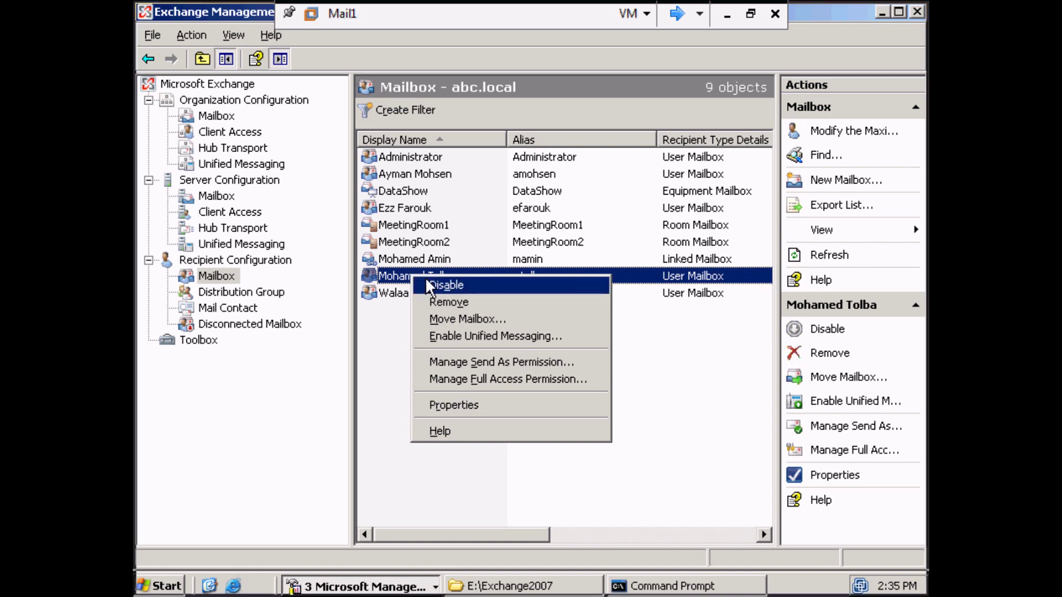
left_click(426, 285)
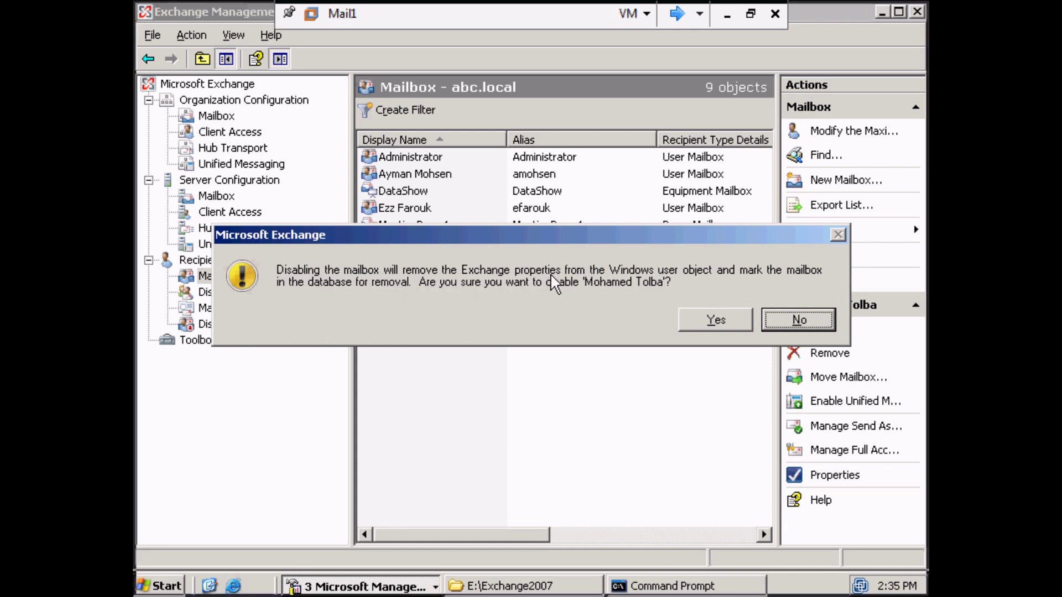
left_click(733, 326)
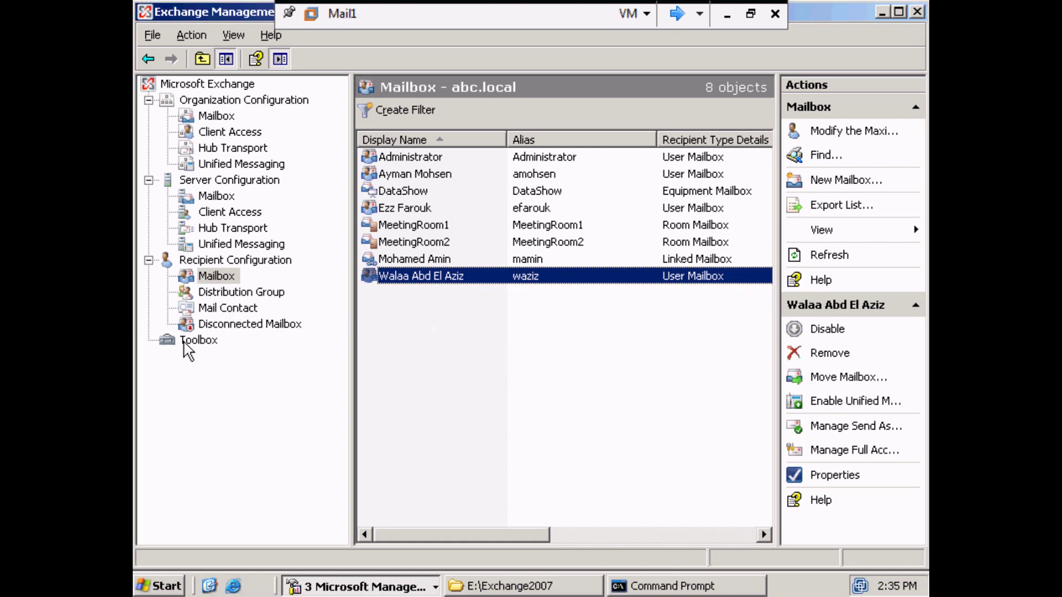
left_click(204, 326)
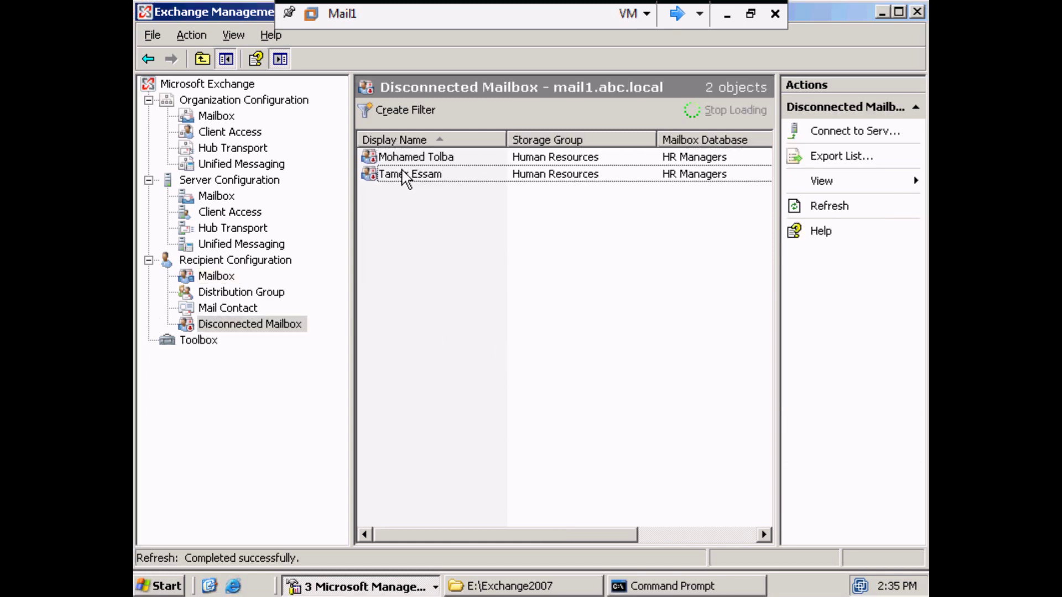
Start connecting the older disconnected mailbox as a User Mailbox.
left_click(399, 176)
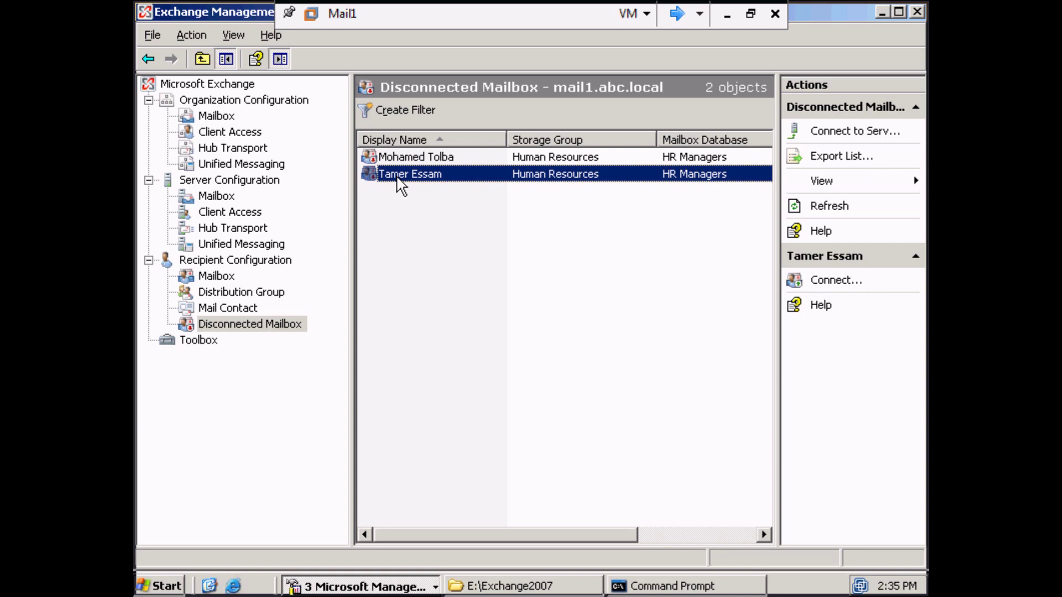
right_click(400, 186)
left_click(415, 191)
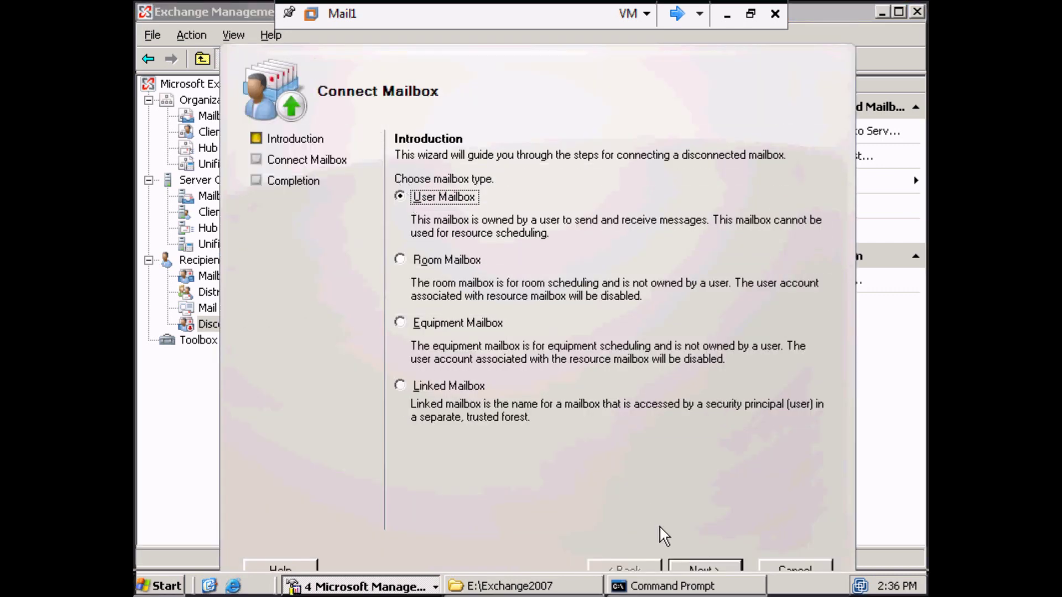
left_click(703, 570)
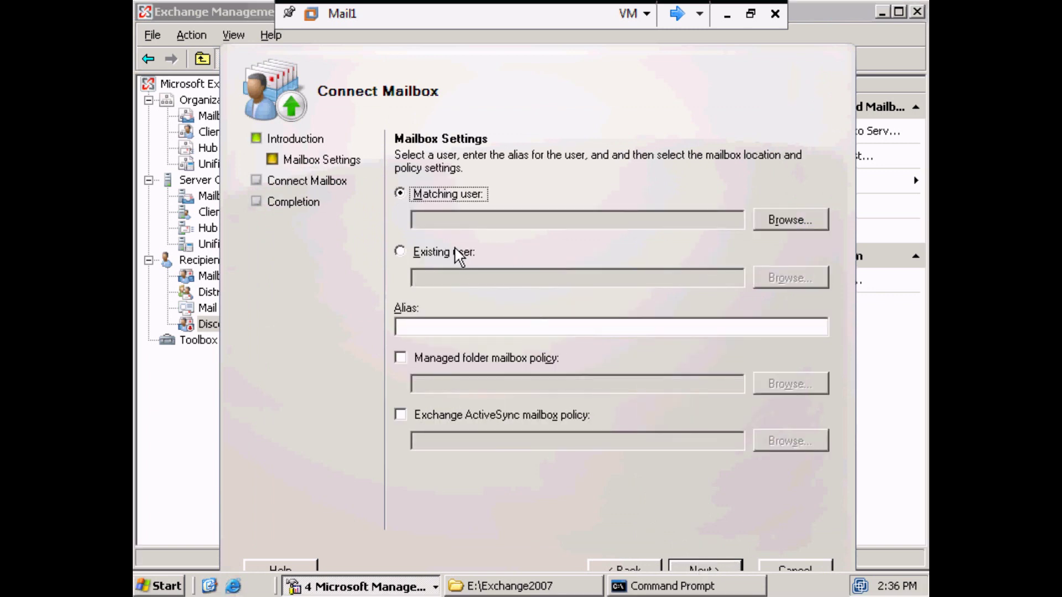
Connect it to the just-disabled user's existing account and finish the Connect Mailbox wizard.
left_click(419, 252)
left_click(772, 279)
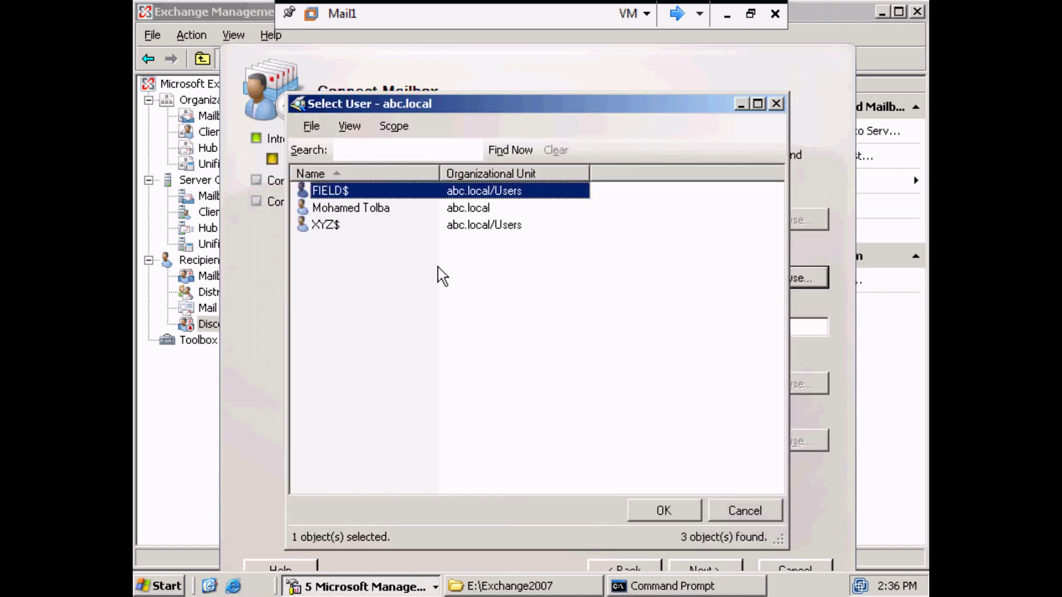
left_click(369, 213)
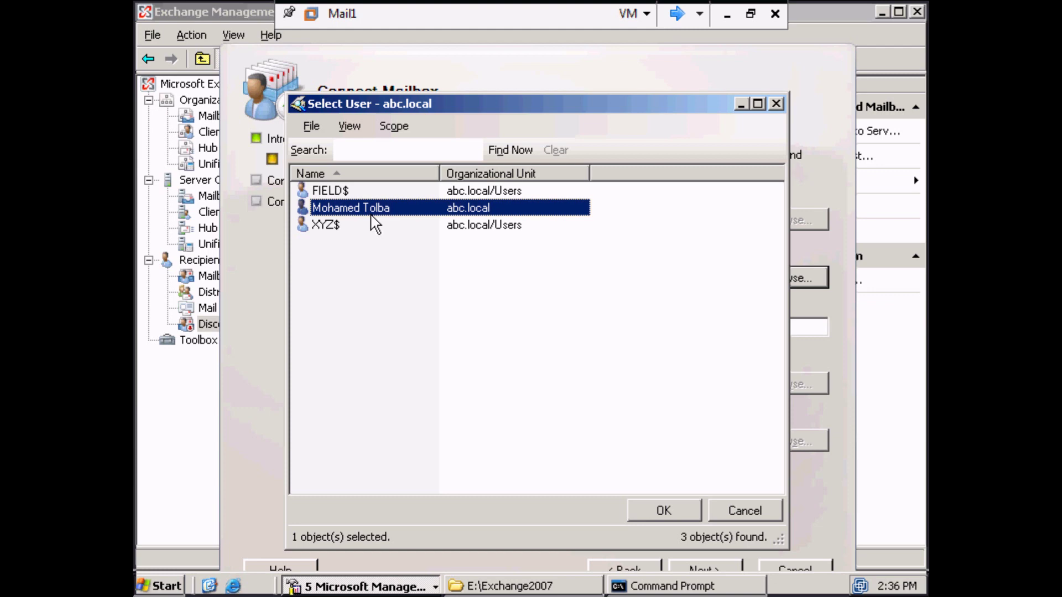
left_click(653, 508)
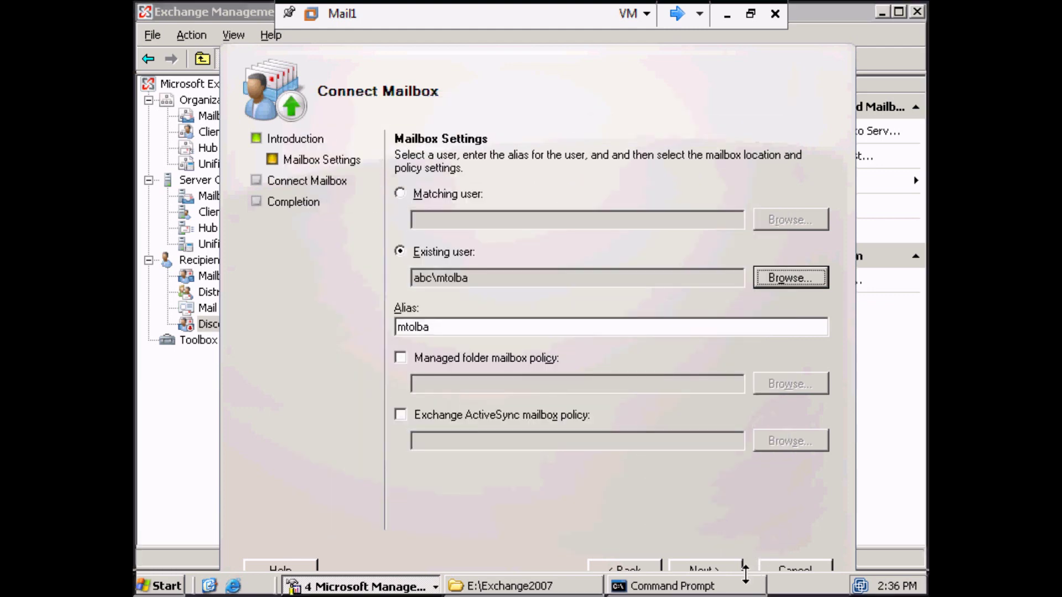
left_click(725, 567)
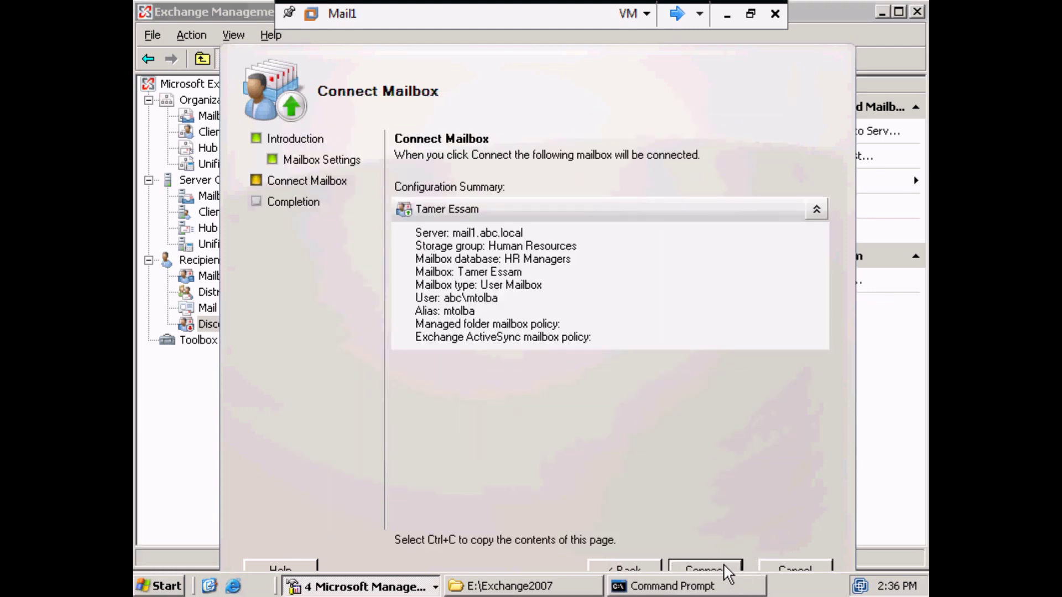
left_click(726, 567)
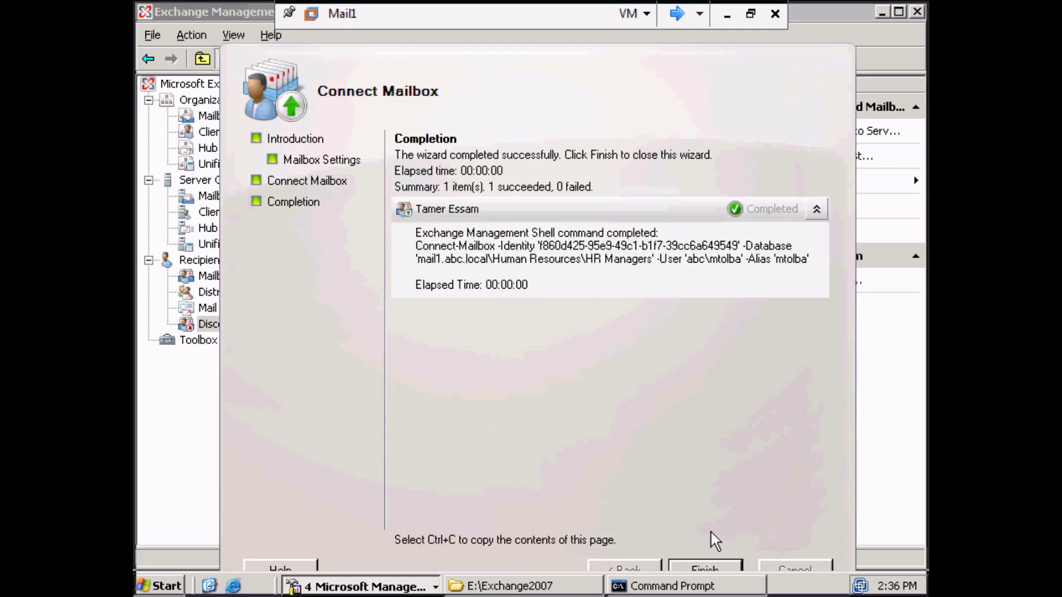
left_click(712, 570)
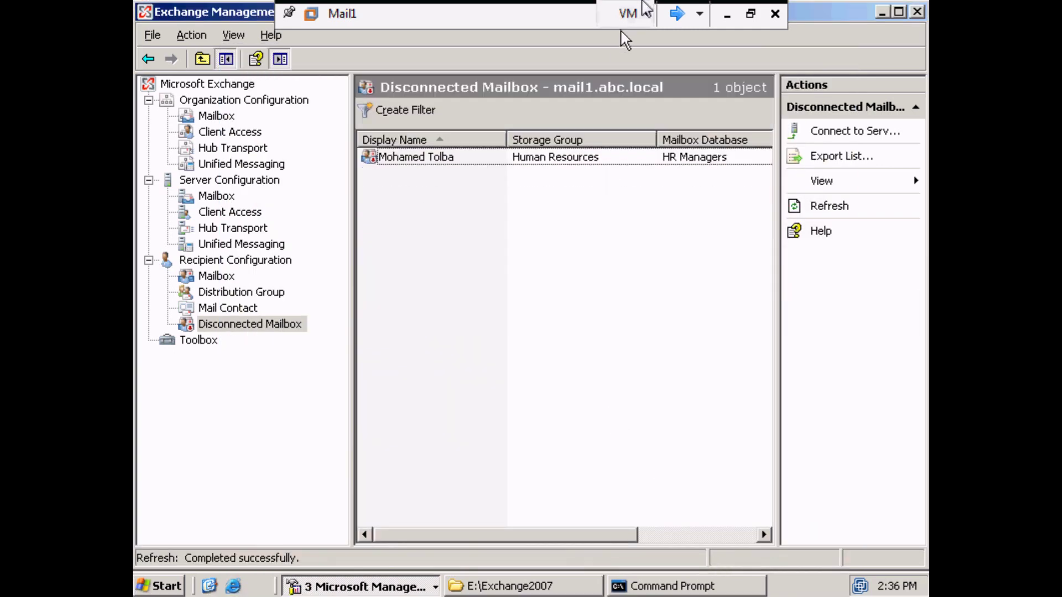
left_click(678, 13)
Close Outlook on the client computer.
left_click(176, 581)
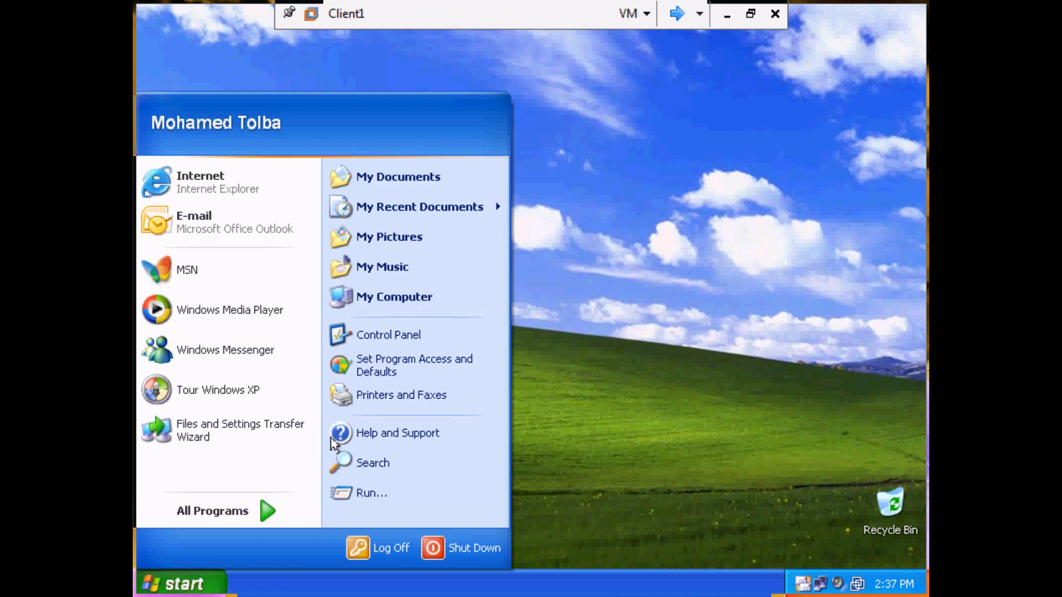
left_click(391, 334)
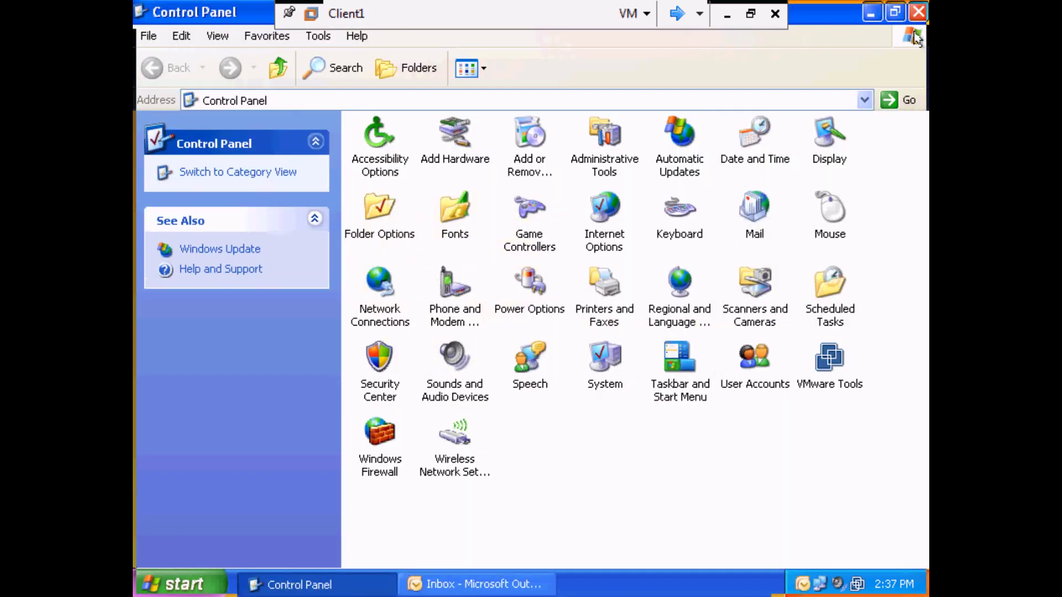
left_click(918, 12)
left_click(283, 584)
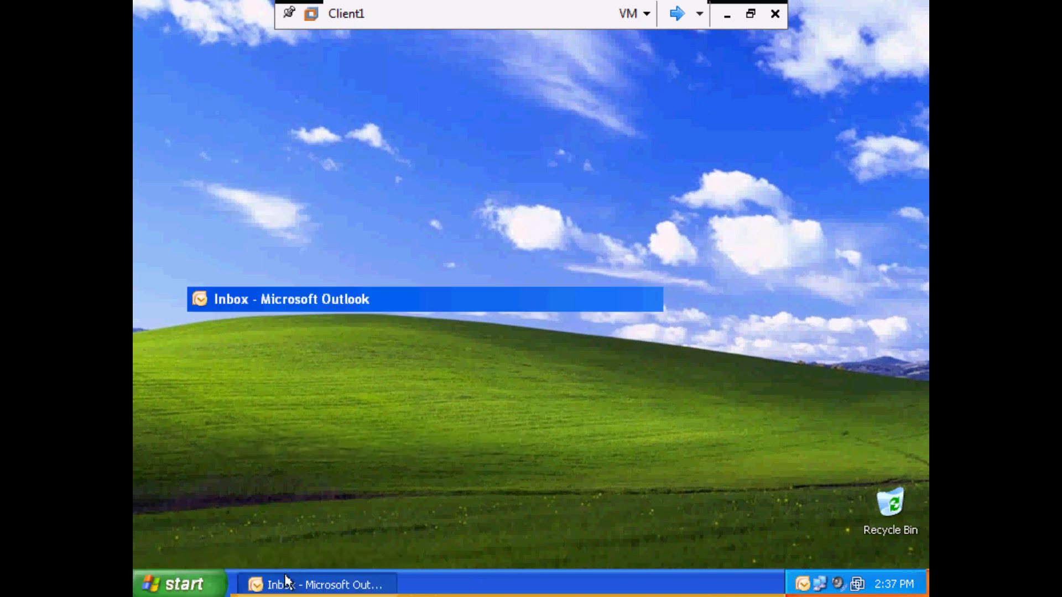
left_click(918, 10)
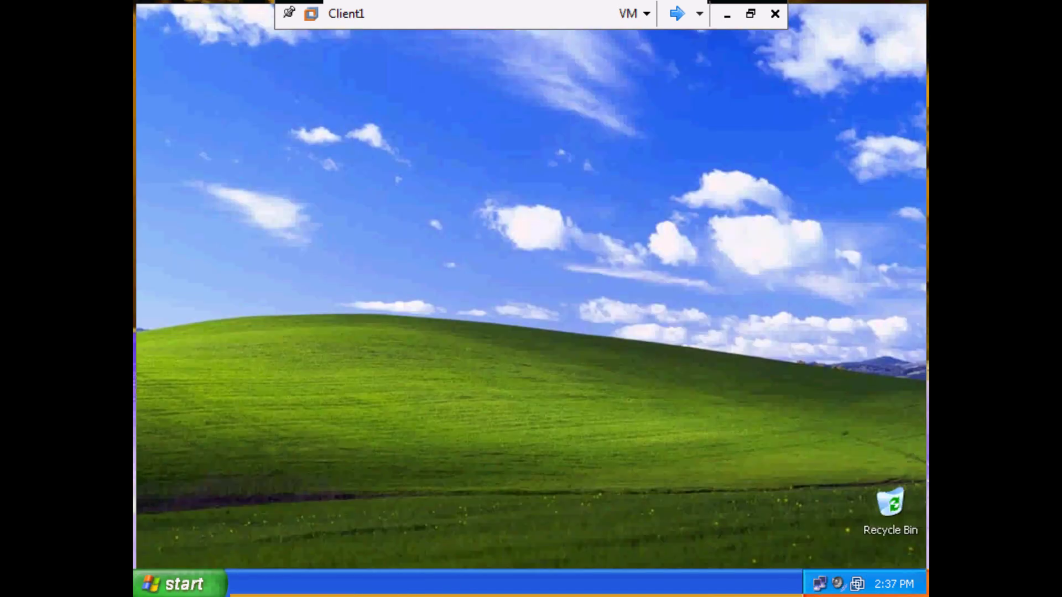
Remove the existing Outlook profile in Control Panel's Mail settings.
left_click(178, 584)
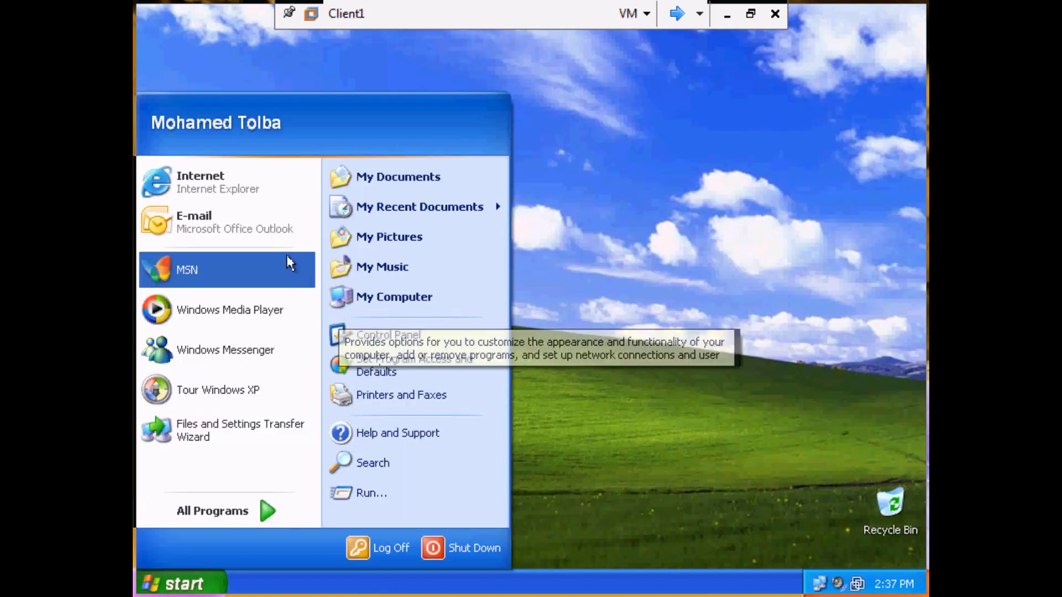
left_click(380, 307)
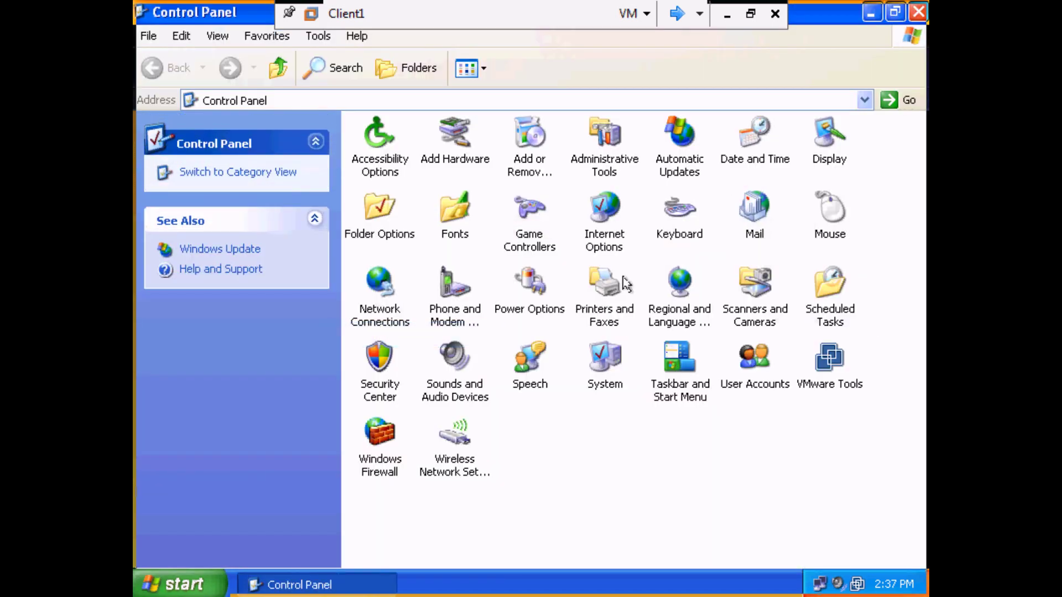
double_click(739, 218)
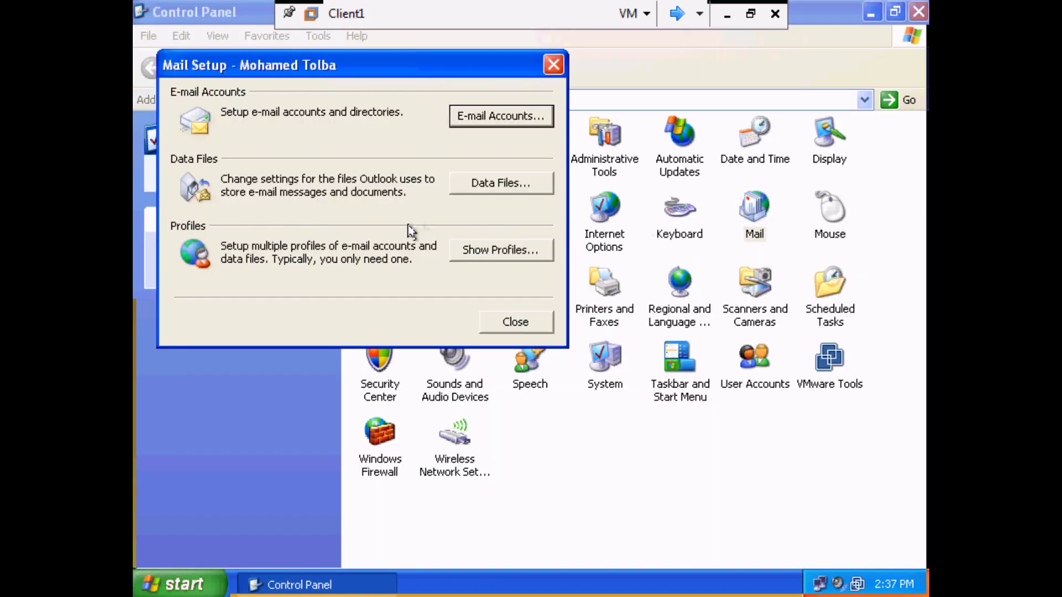
left_click(496, 256)
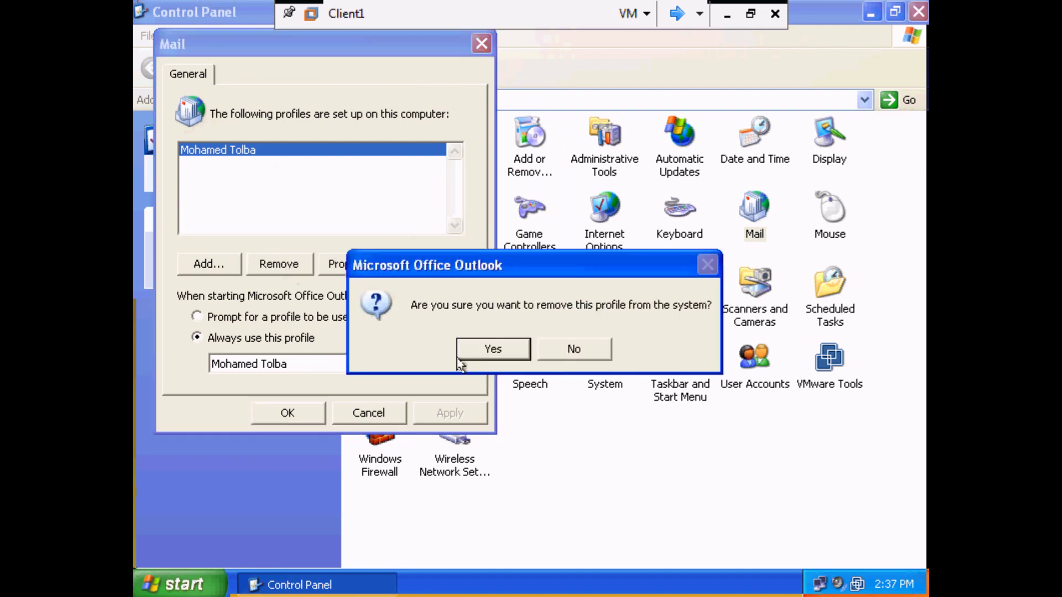
left_click(496, 351)
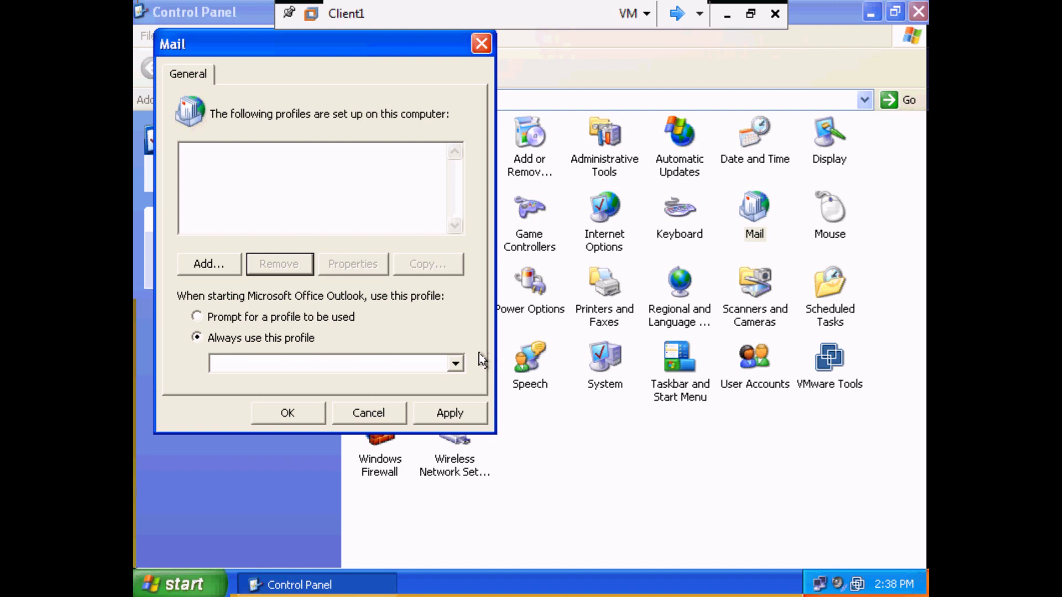
left_click(181, 270)
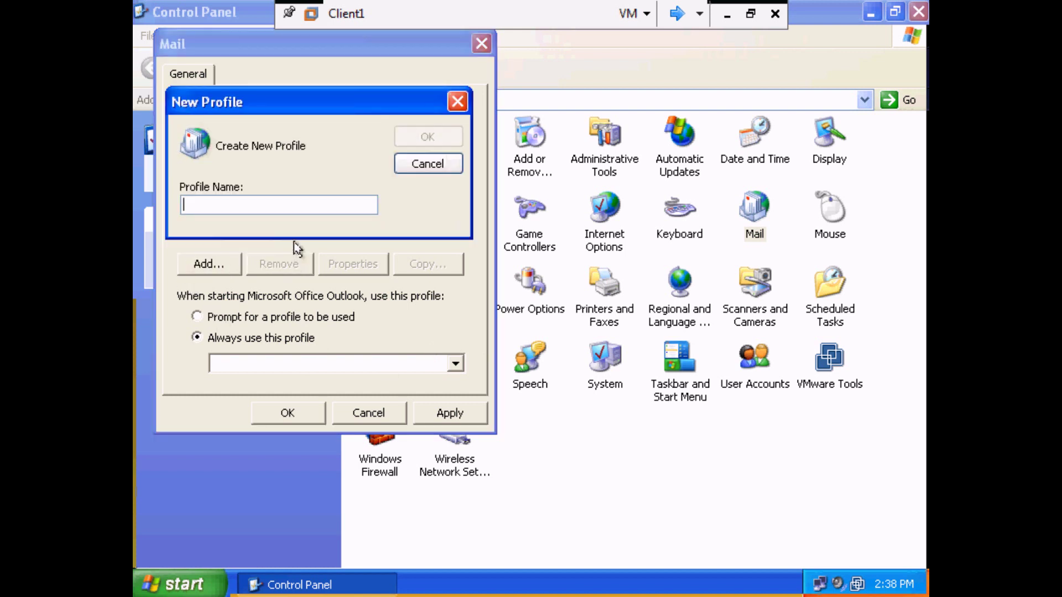
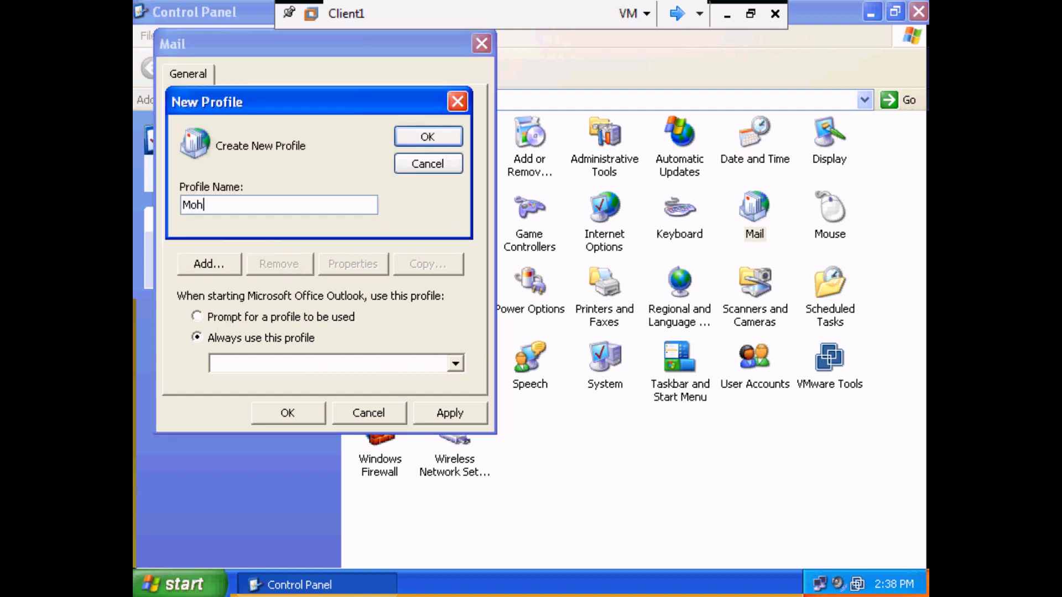
Create a mail profile named after the user with an auto-configured Exchange account, then close Control Panel.
left_click(428, 137)
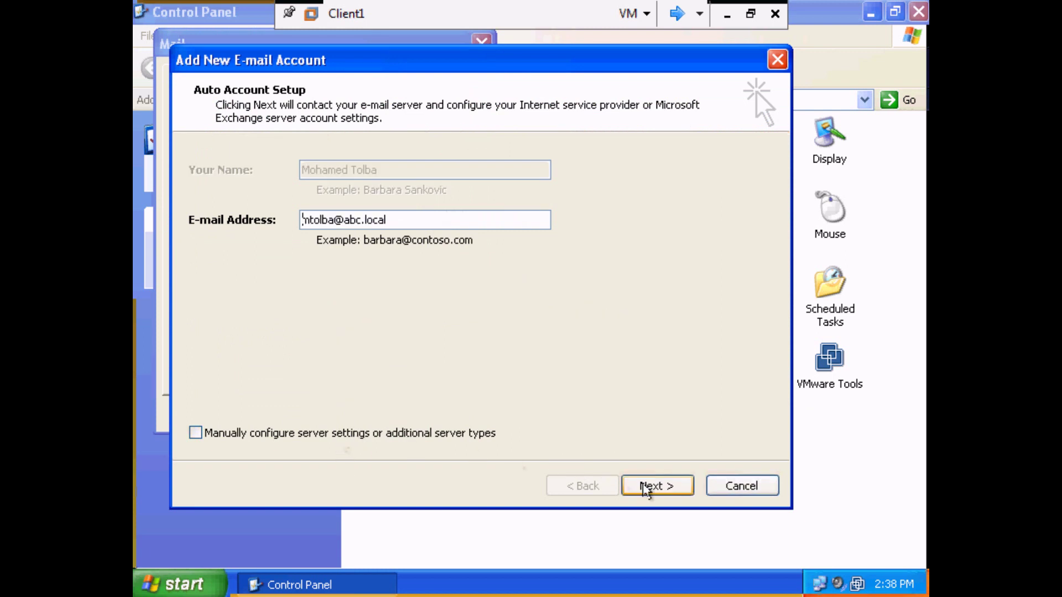
left_click(646, 488)
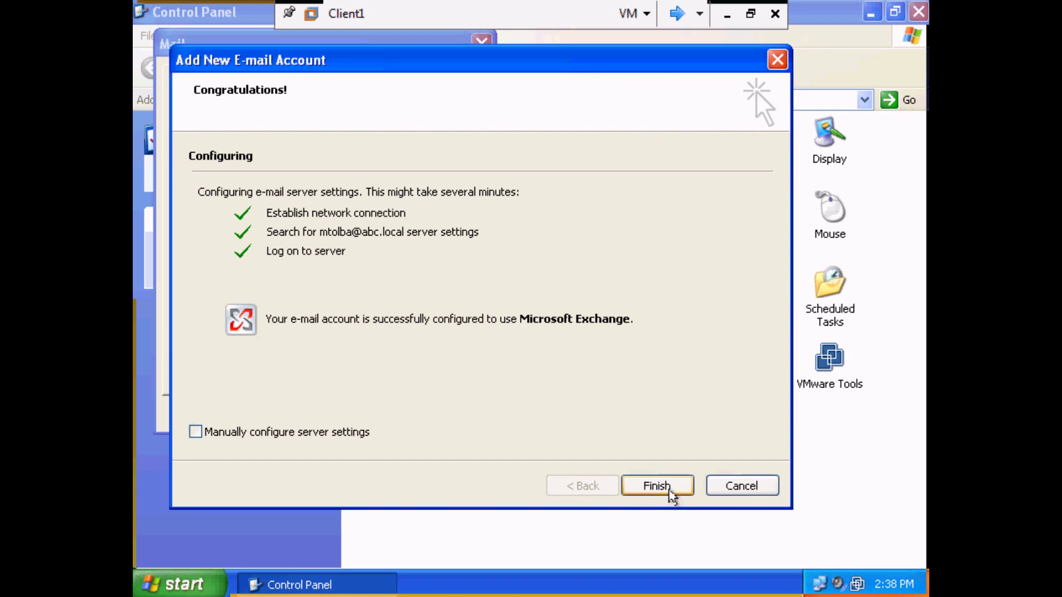
left_click(670, 490)
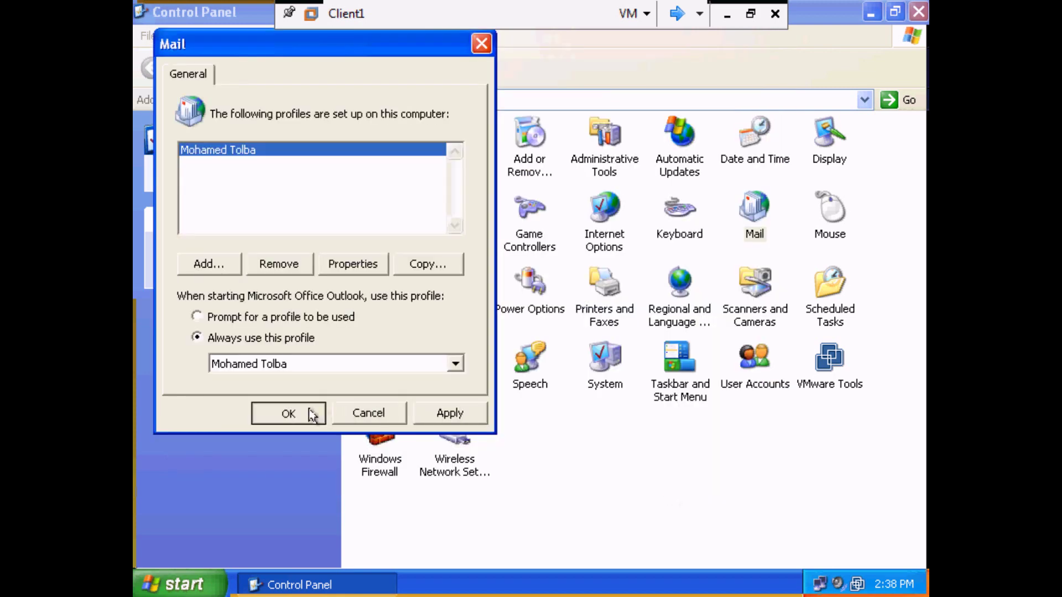
left_click(287, 413)
left_click(919, 11)
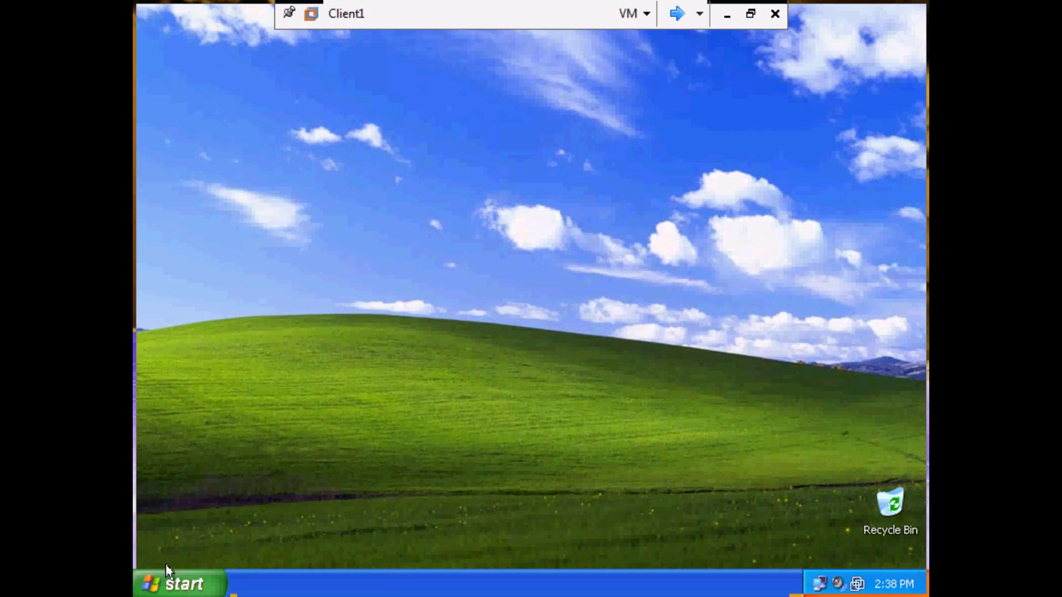
Launch Outlook and dismiss the local-copy notice and 4 reminders to show the Inbox's HR meeting messages.
left_click(166, 582)
left_click(219, 222)
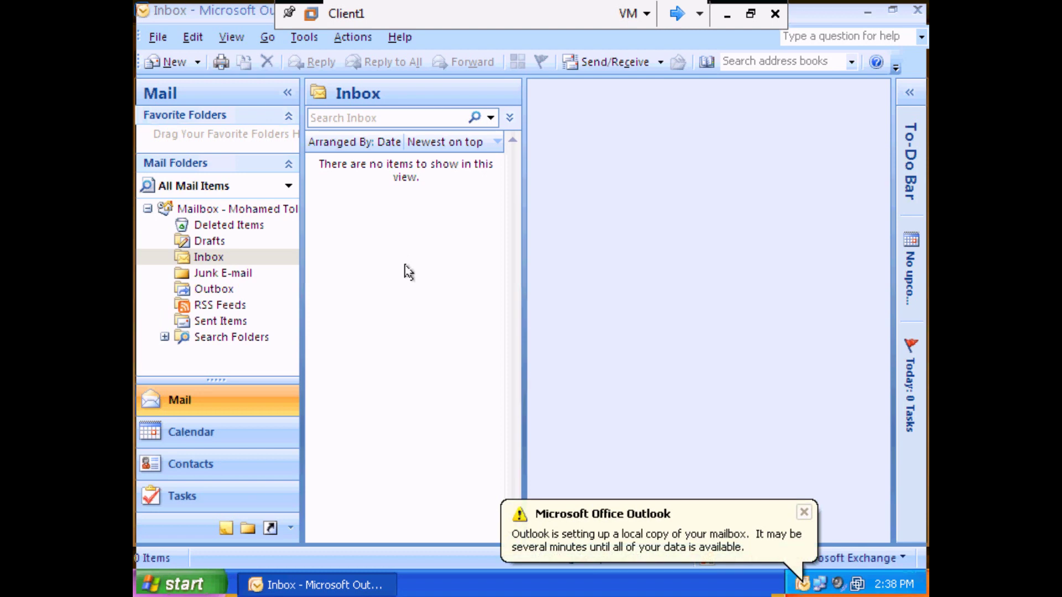
left_click(804, 512)
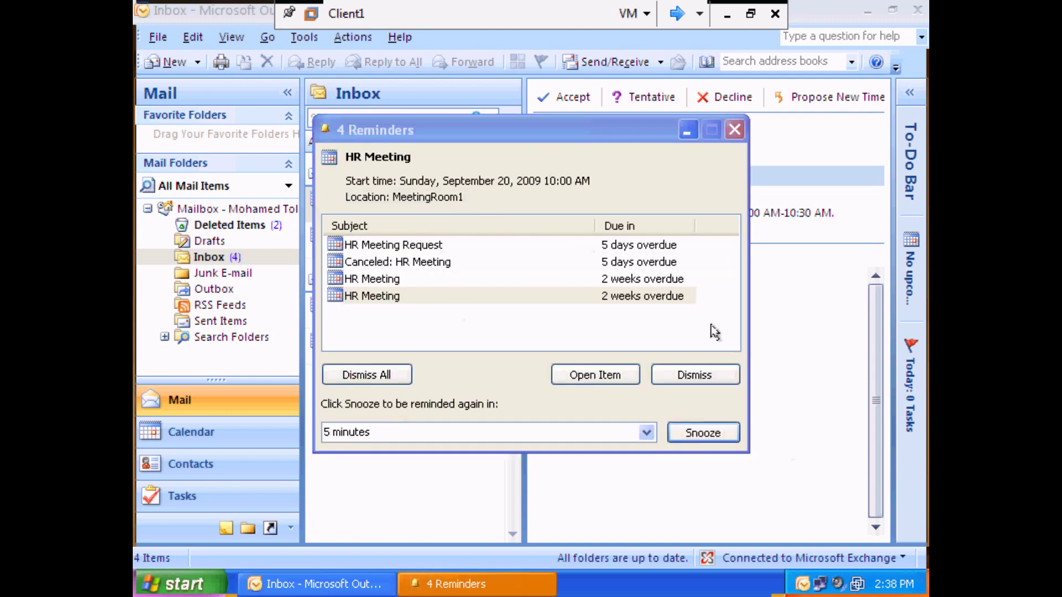
left_click(735, 129)
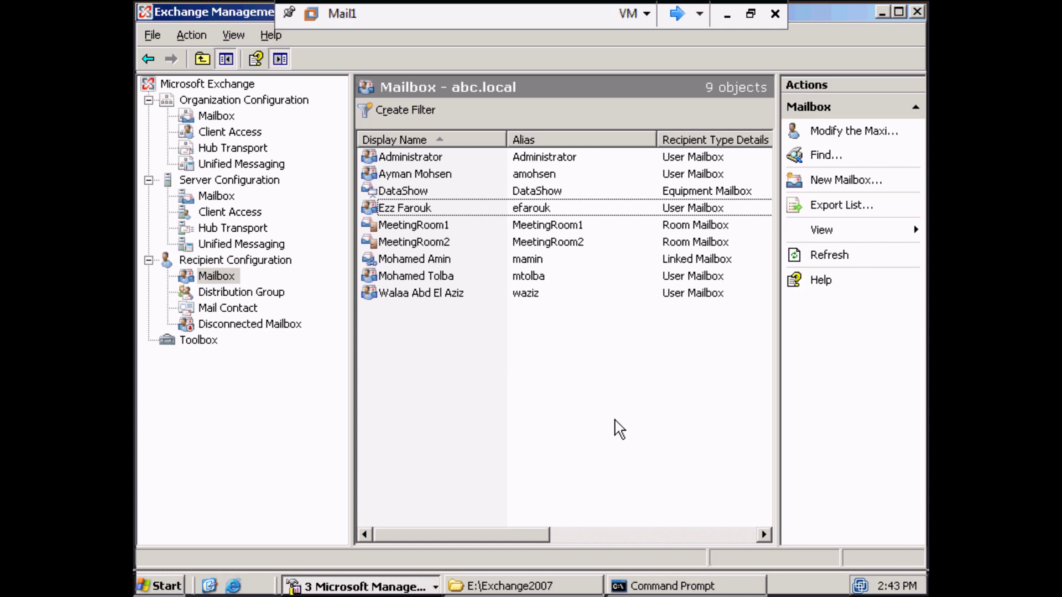
Check the single disconnected mailbox entry, return to the nine recipient mailboxes, and move to the next VM.
left_click(280, 326)
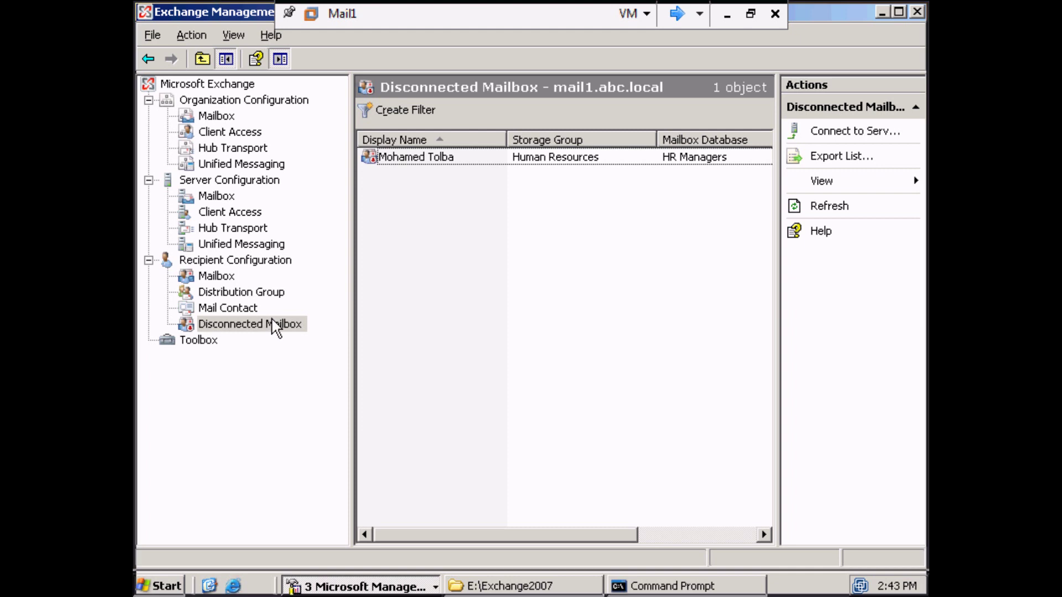
right_click(404, 158)
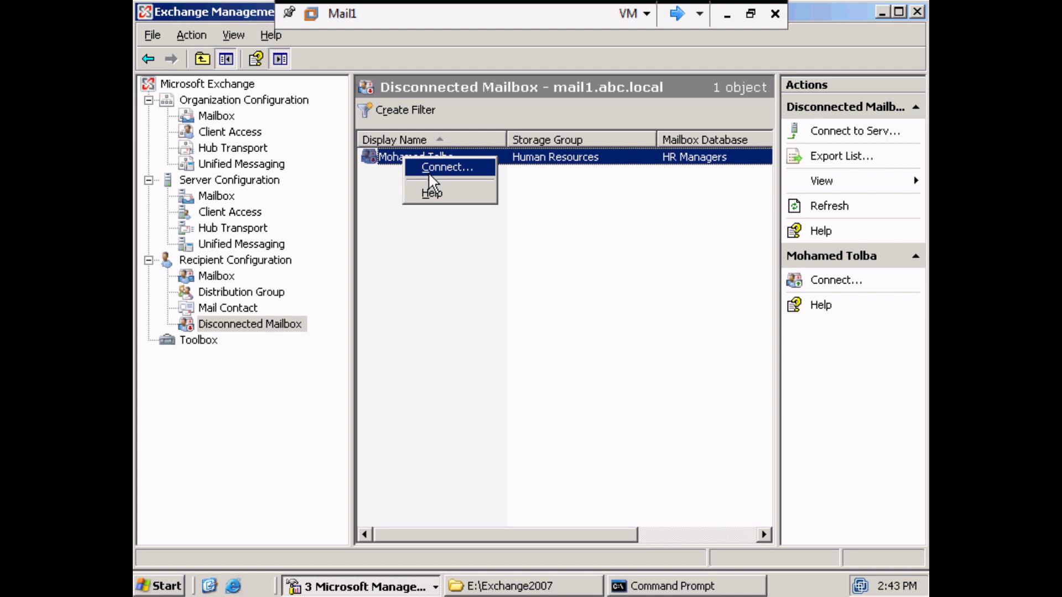
left_click(451, 354)
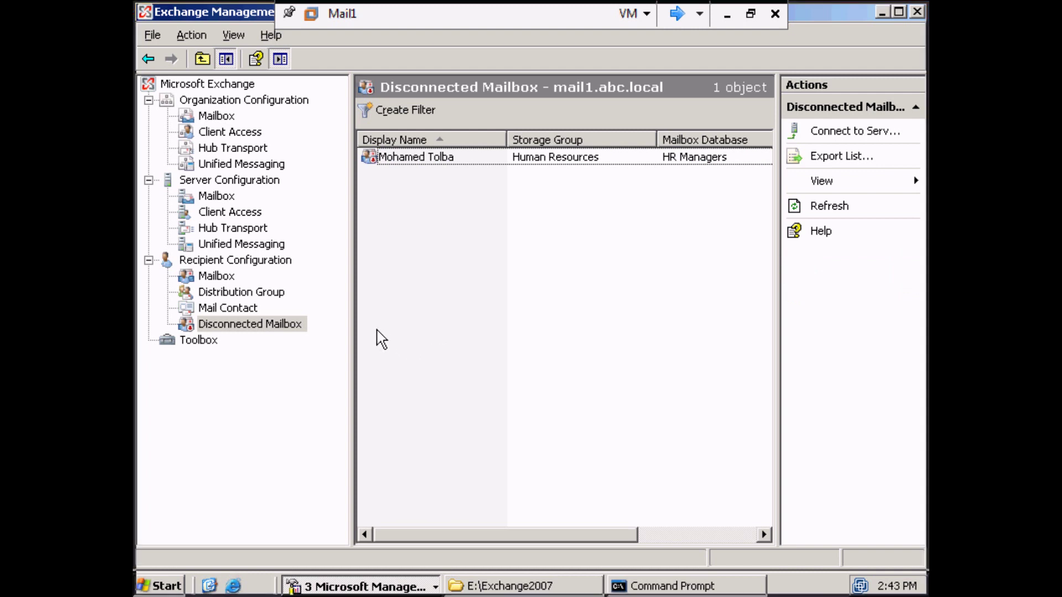
left_click(217, 275)
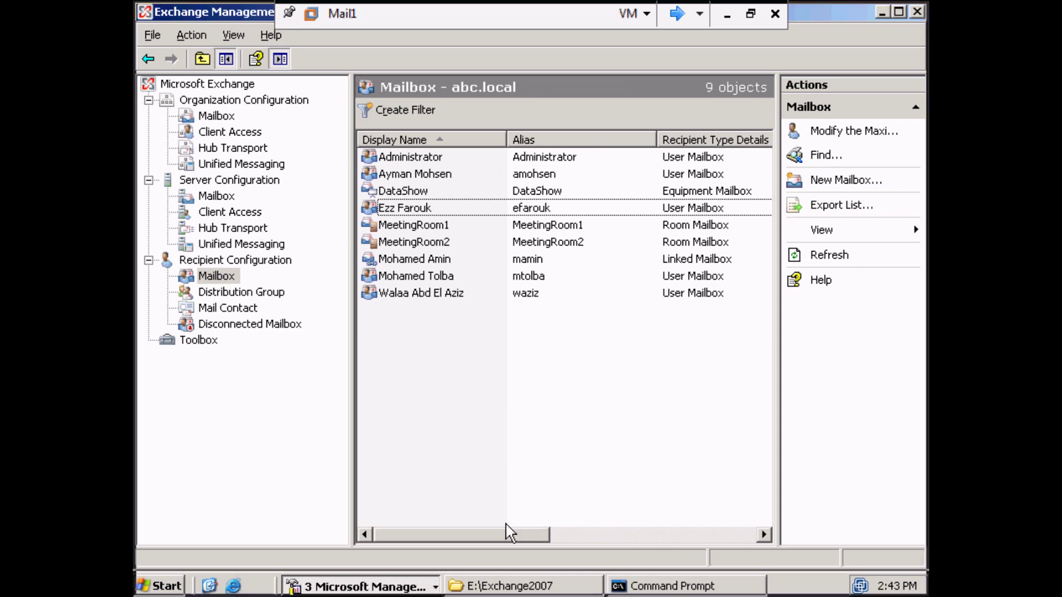
left_click(678, 13)
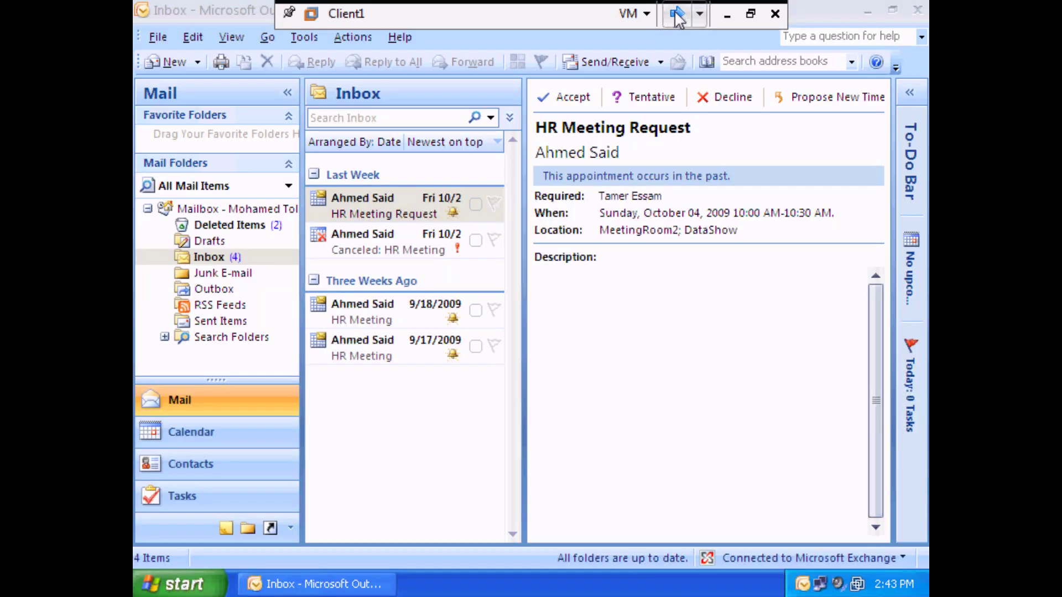
Unlock the domain controller with the administrator password.
left_click(677, 13)
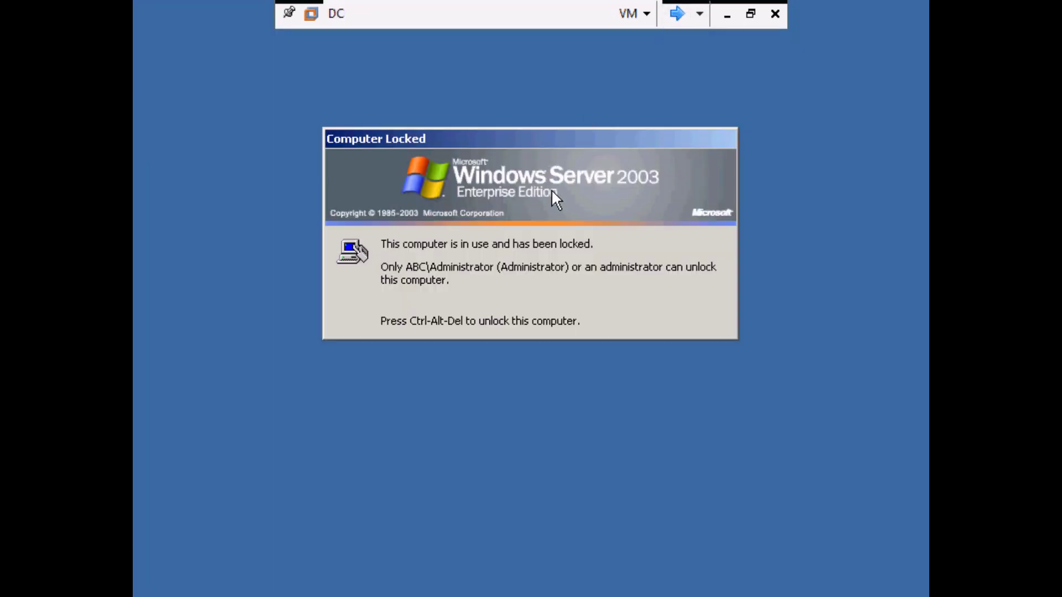
key("ctrl+alt+End")
type("P@ssw0rd")
key("Return")
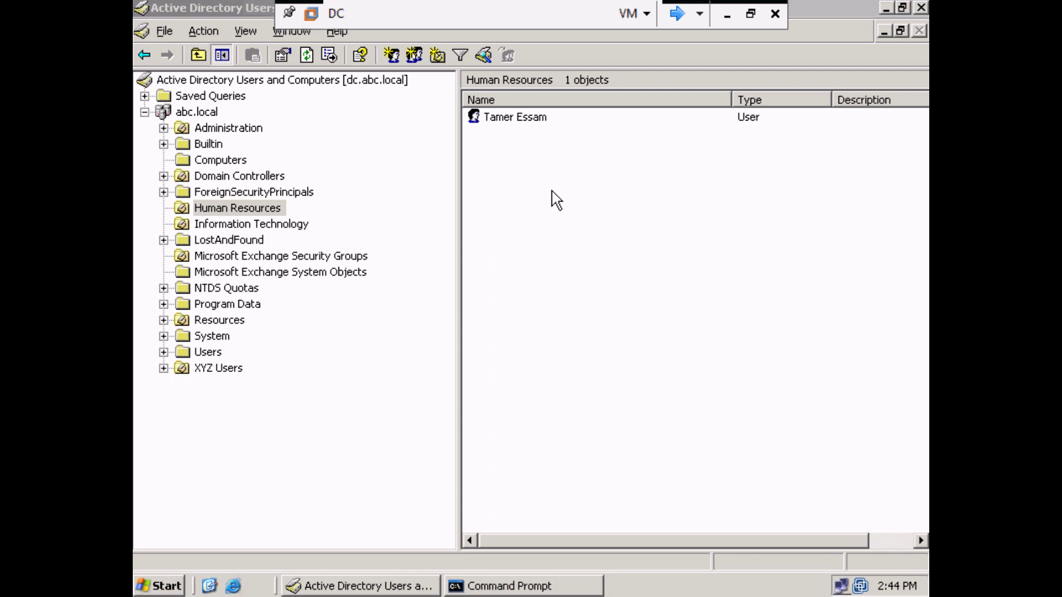
Delete the only user account in the Administration OU.
left_click(228, 129)
left_click(550, 128)
right_click(551, 122)
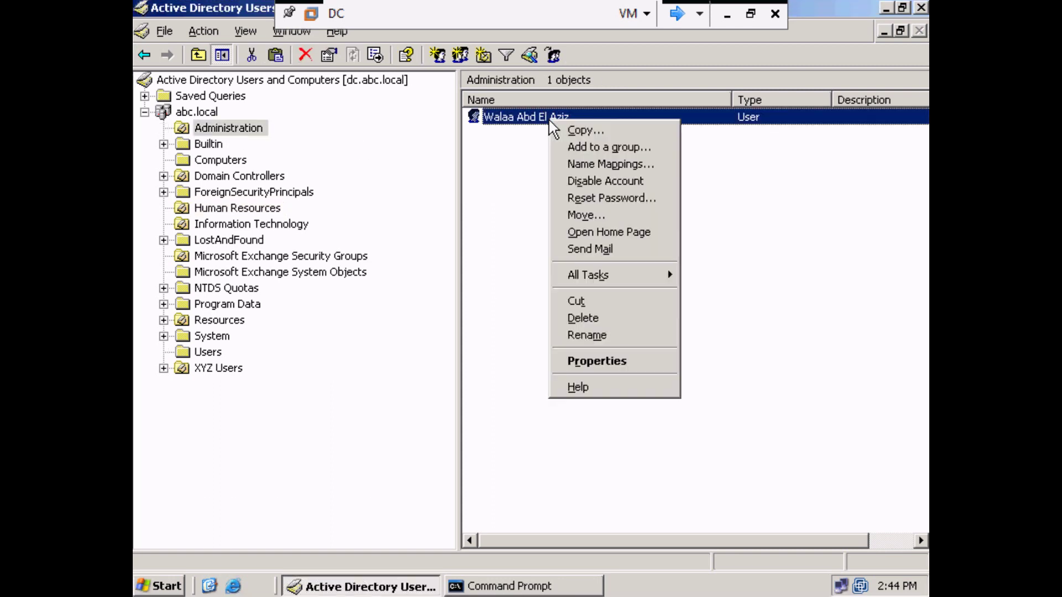
left_click(597, 320)
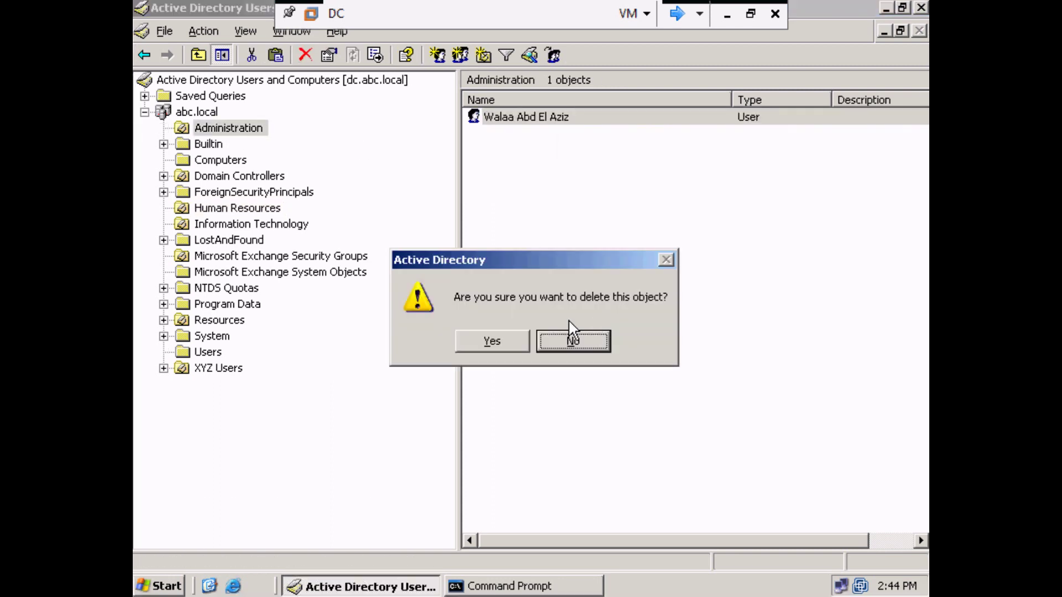
left_click(492, 341)
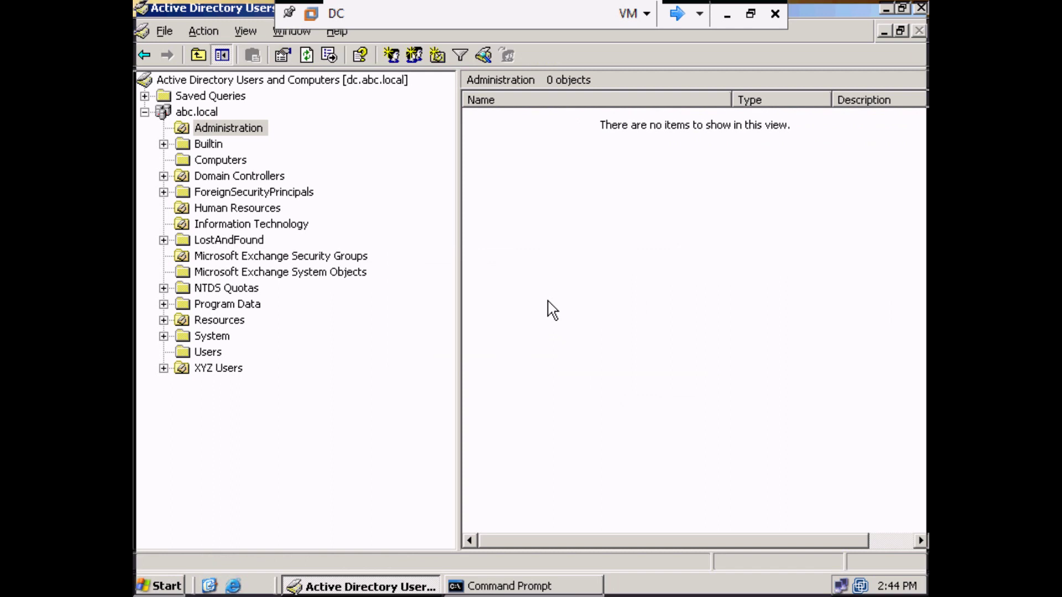
key("ctrl+Tab")
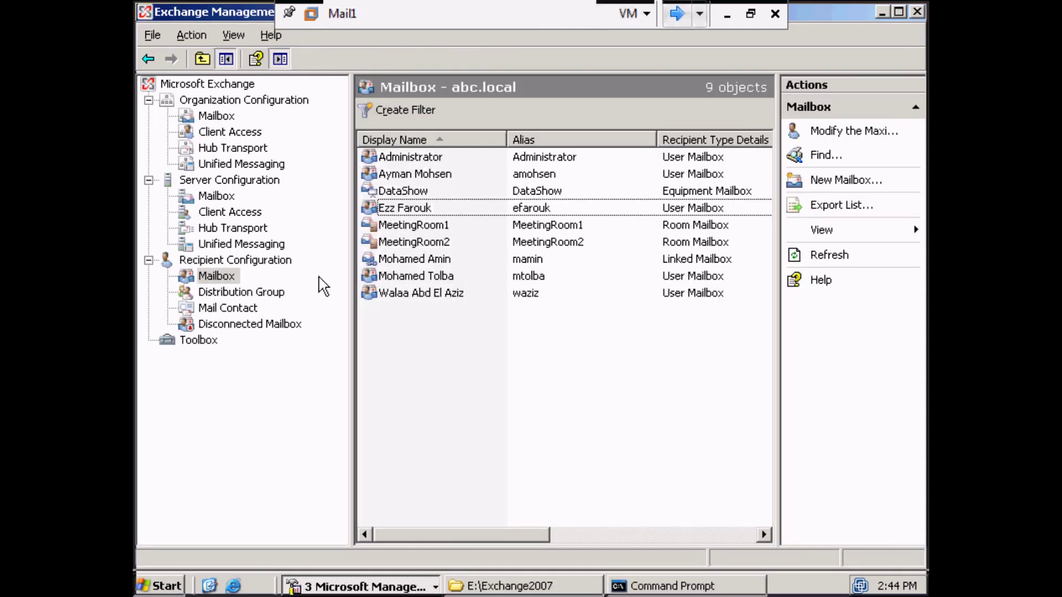
Refresh the Mailbox list down to 8 objects, then refresh the Disconnected Mailbox list.
right_click(419, 349)
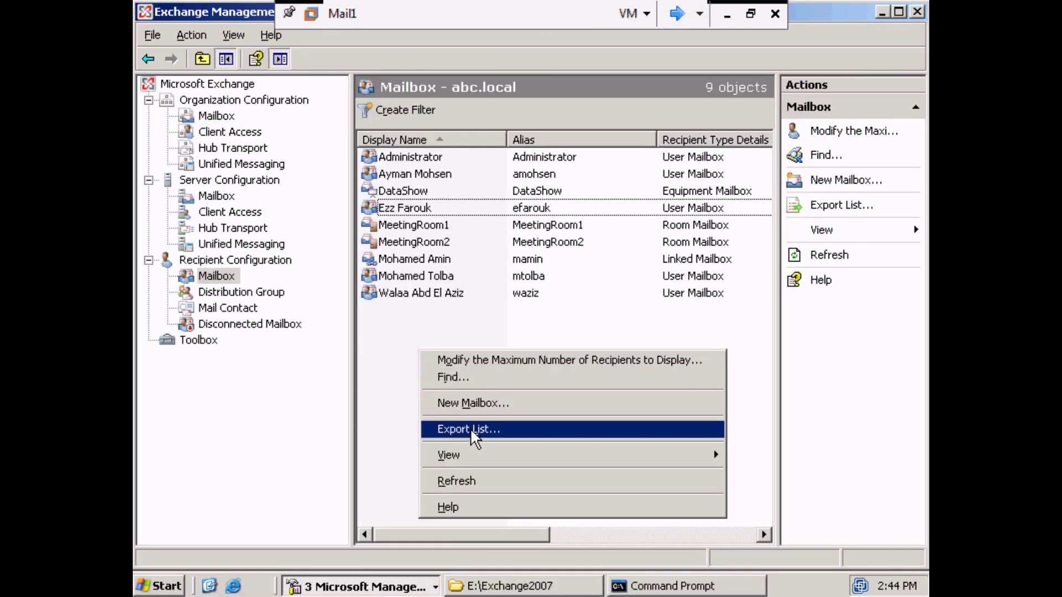
left_click(472, 482)
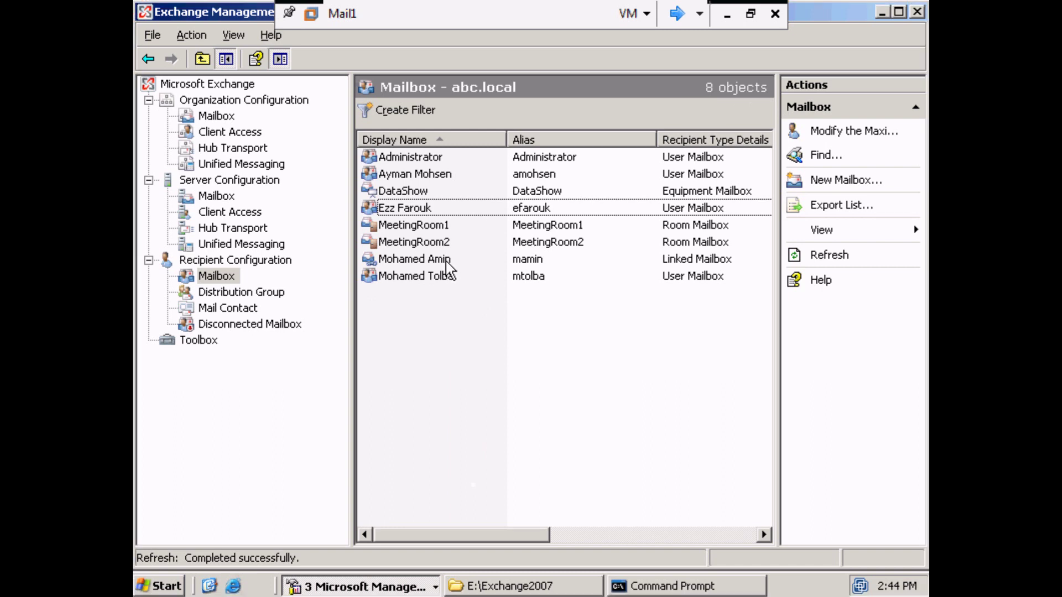
left_click(252, 325)
right_click(404, 320)
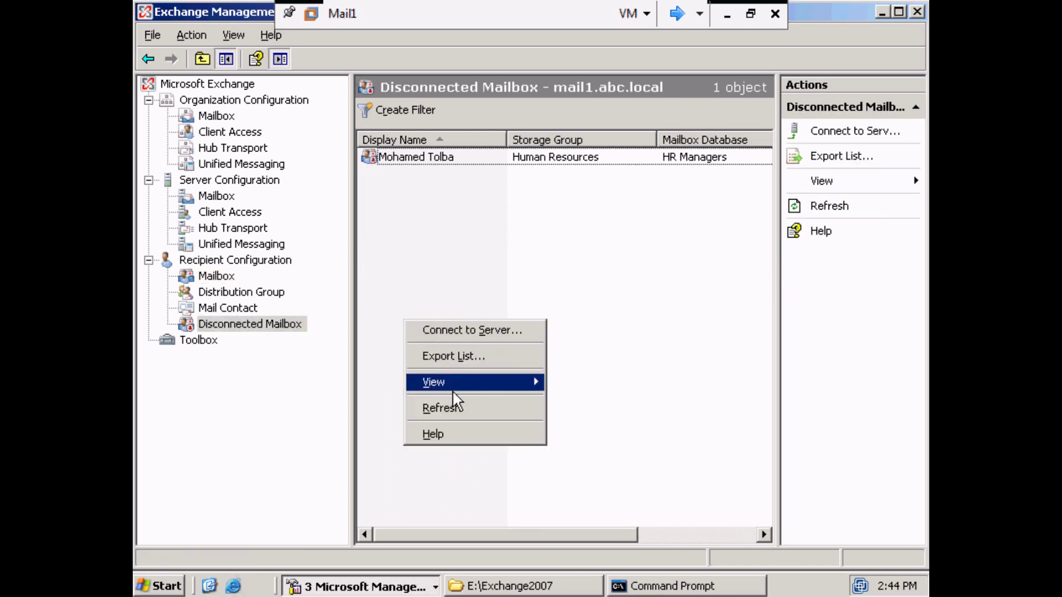
left_click(452, 408)
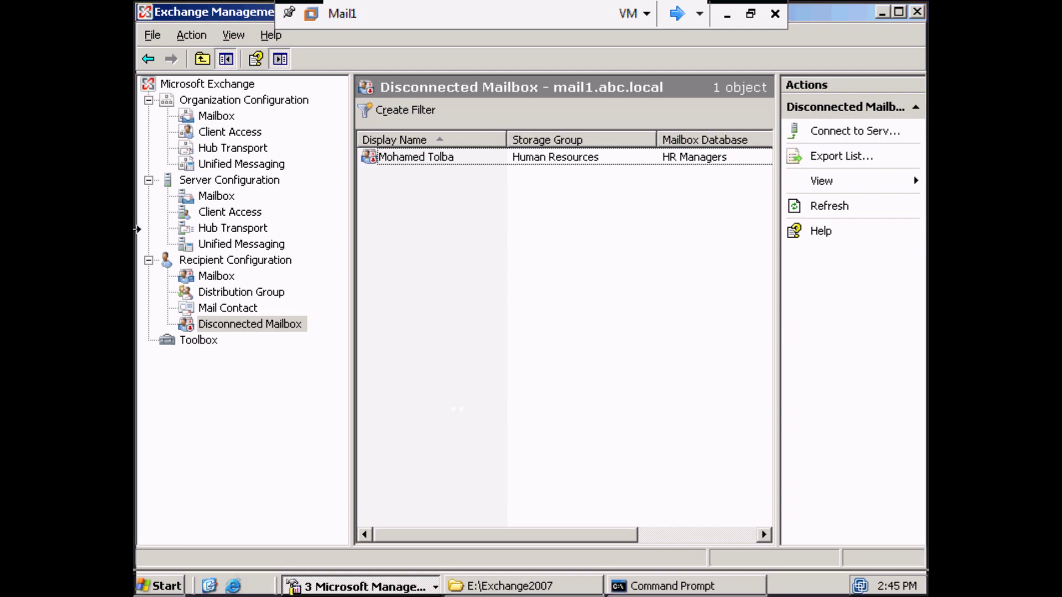
Minimize the VMware window and launch Outlook on the Vista host with the default profile.
left_click(727, 14)
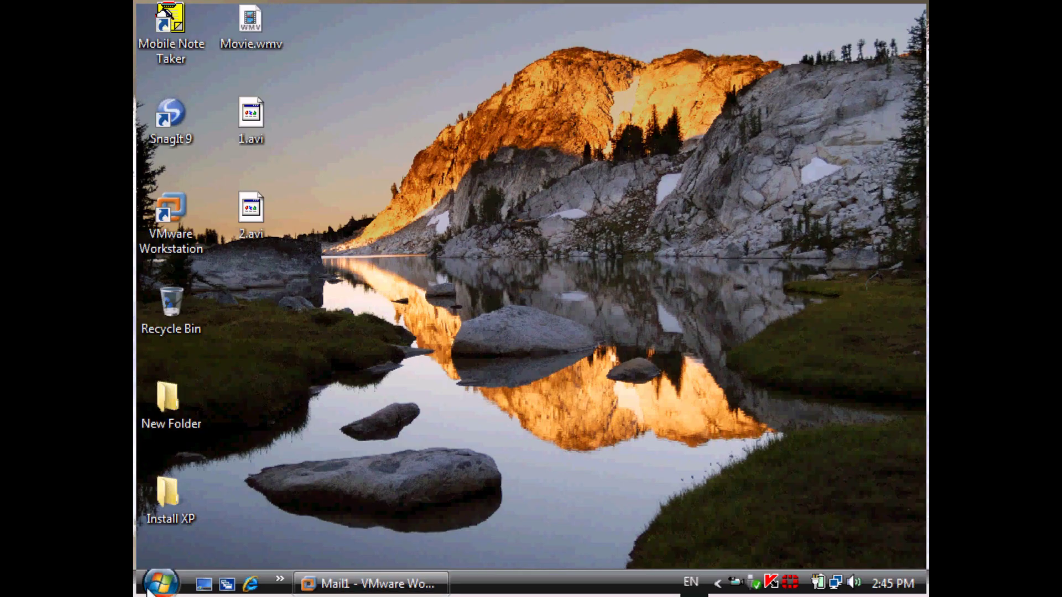
left_click(159, 585)
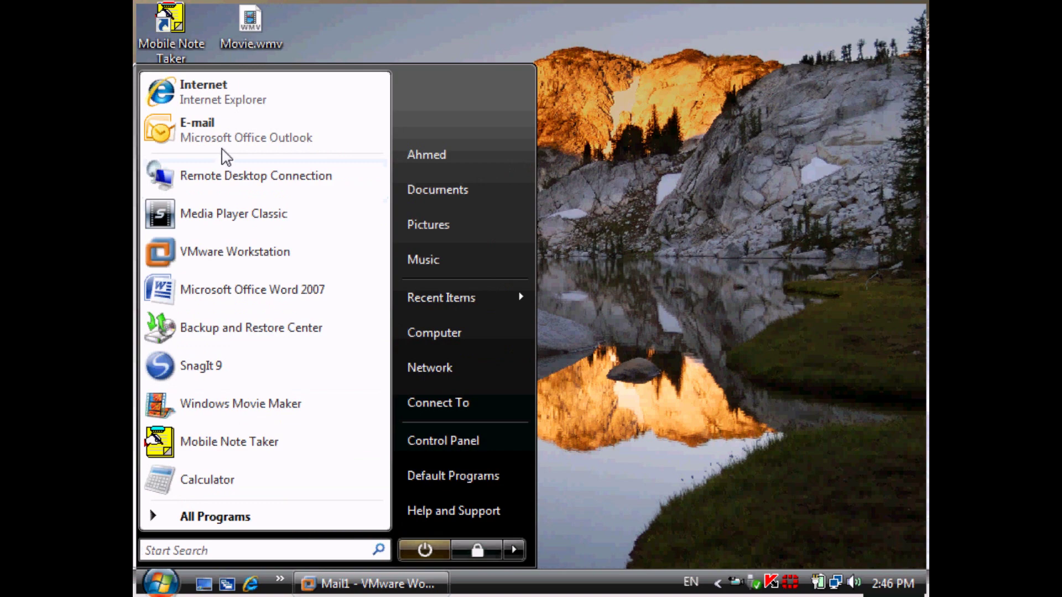
left_click(232, 137)
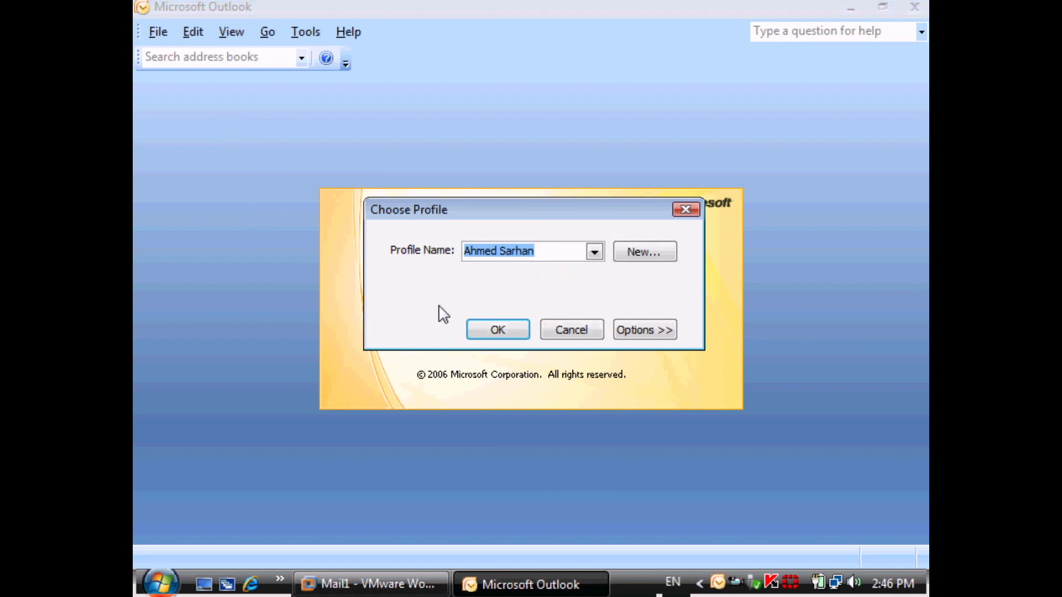
left_click(474, 335)
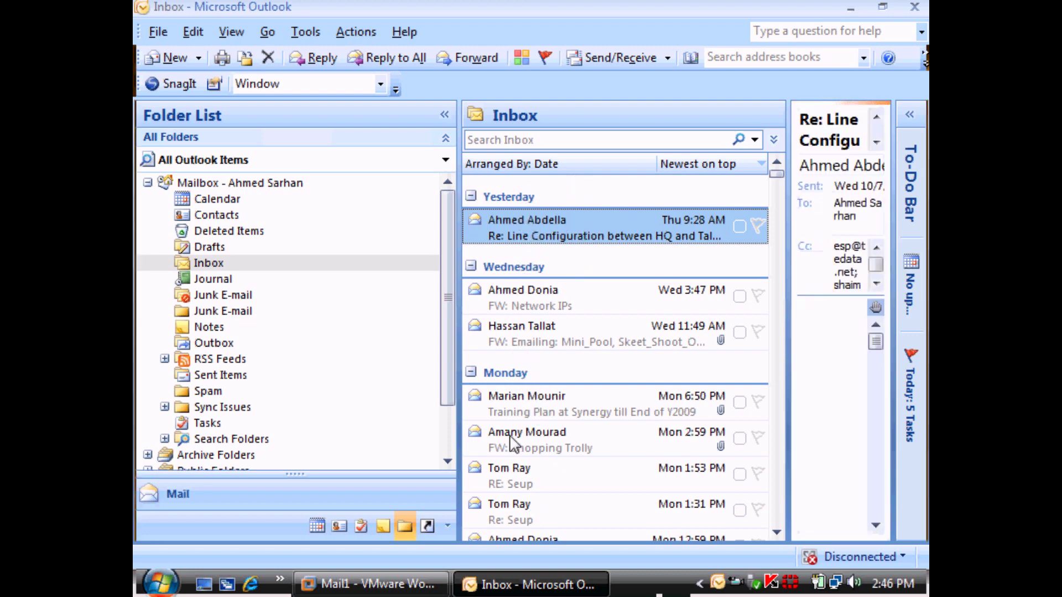
left_click(306, 32)
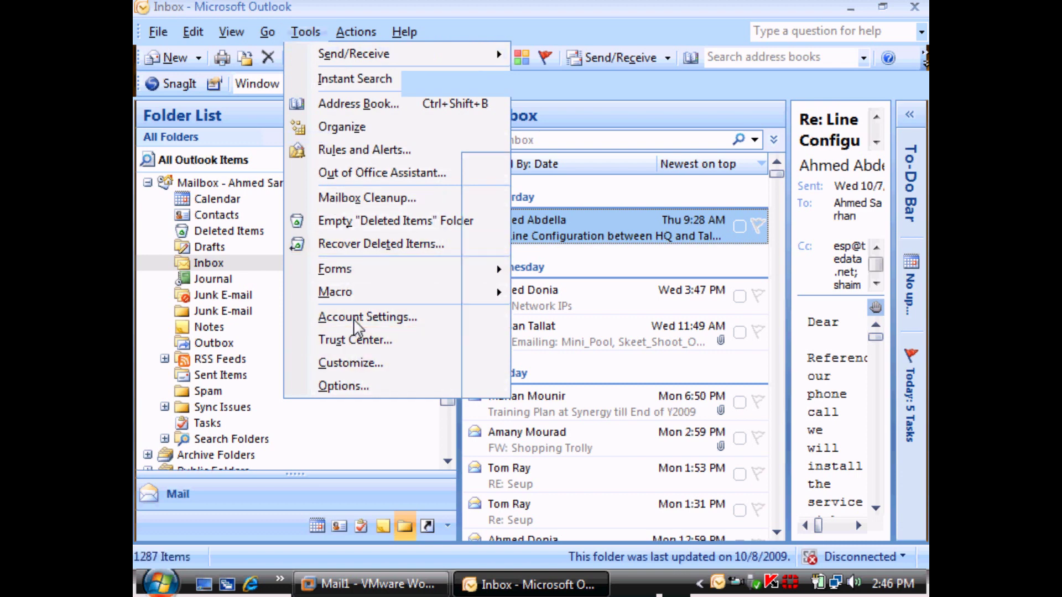
left_click(354, 317)
double_click(322, 227)
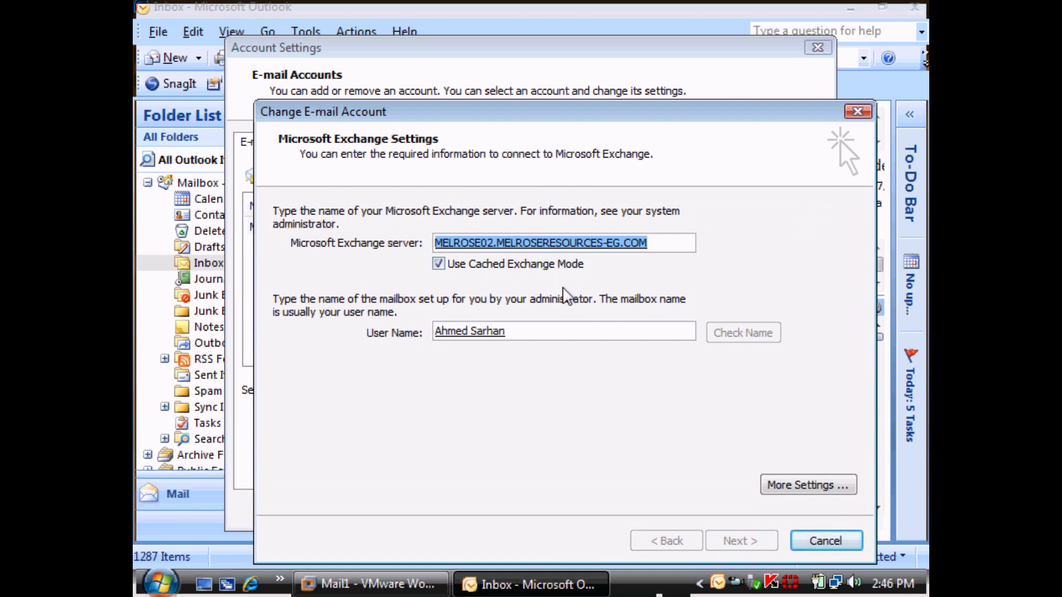
key("Escape")
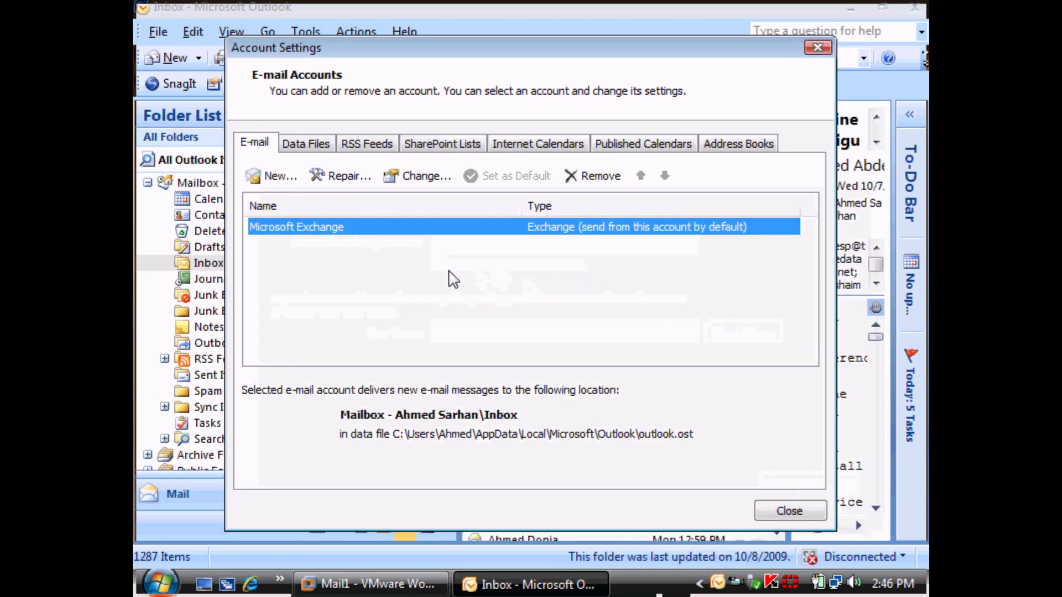
double_click(479, 231)
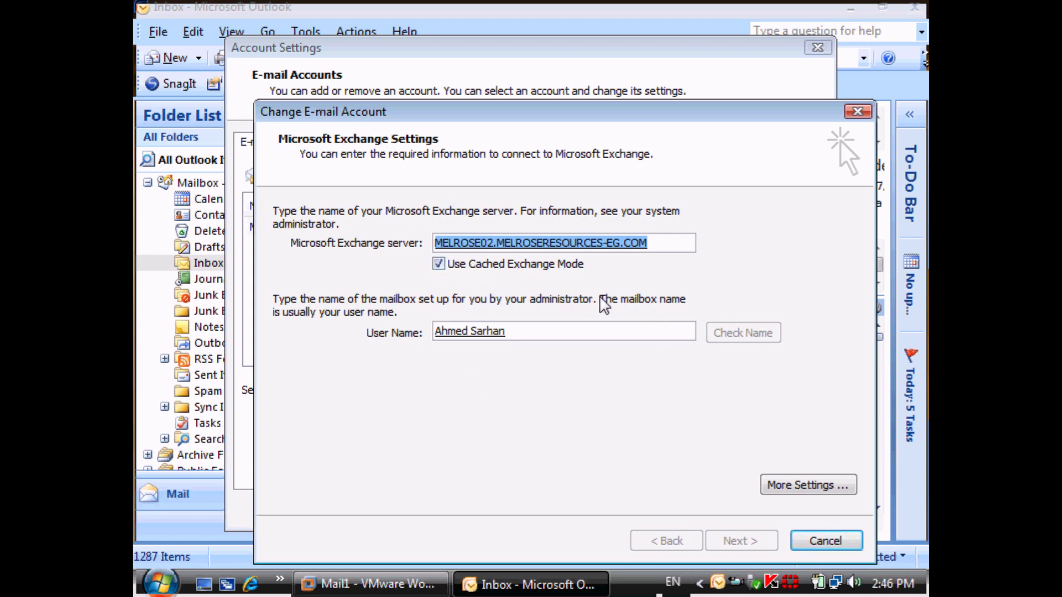
left_click(827, 540)
left_click(794, 511)
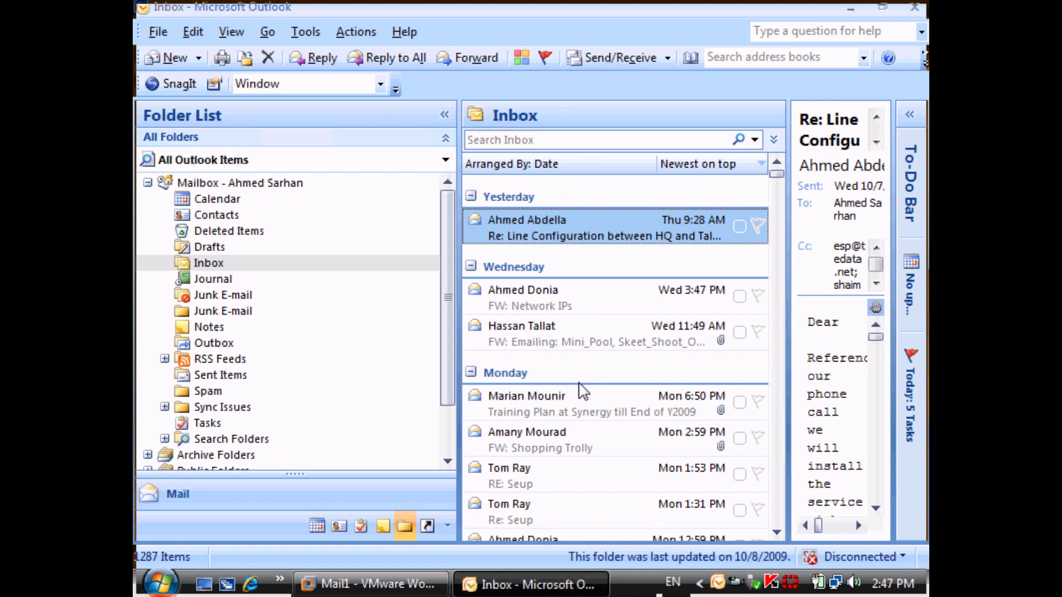
Confirm the Outbox is empty, then close Outlook.
left_click(229, 348)
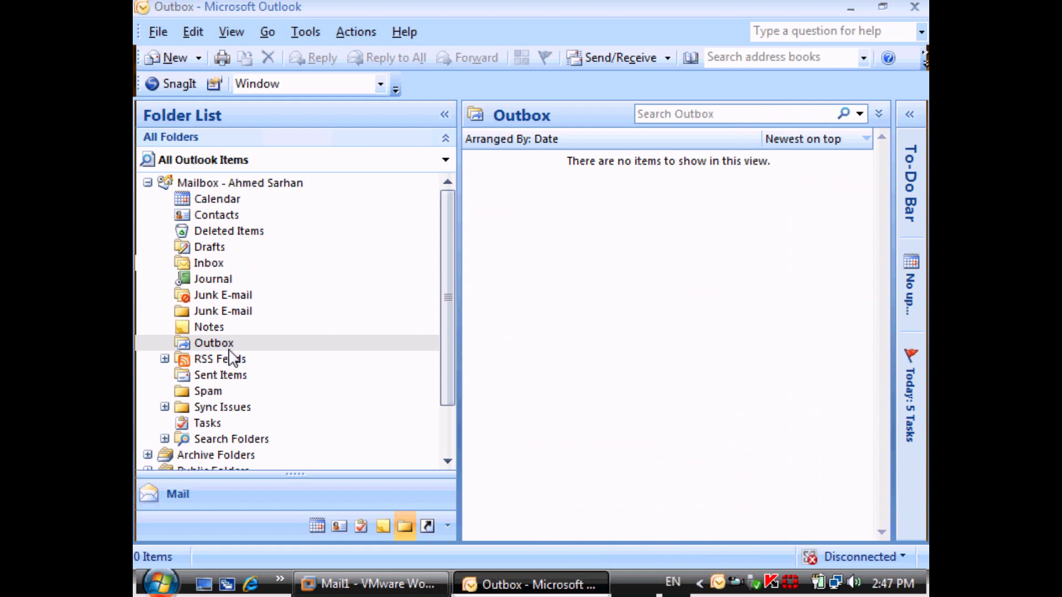
left_click(914, 7)
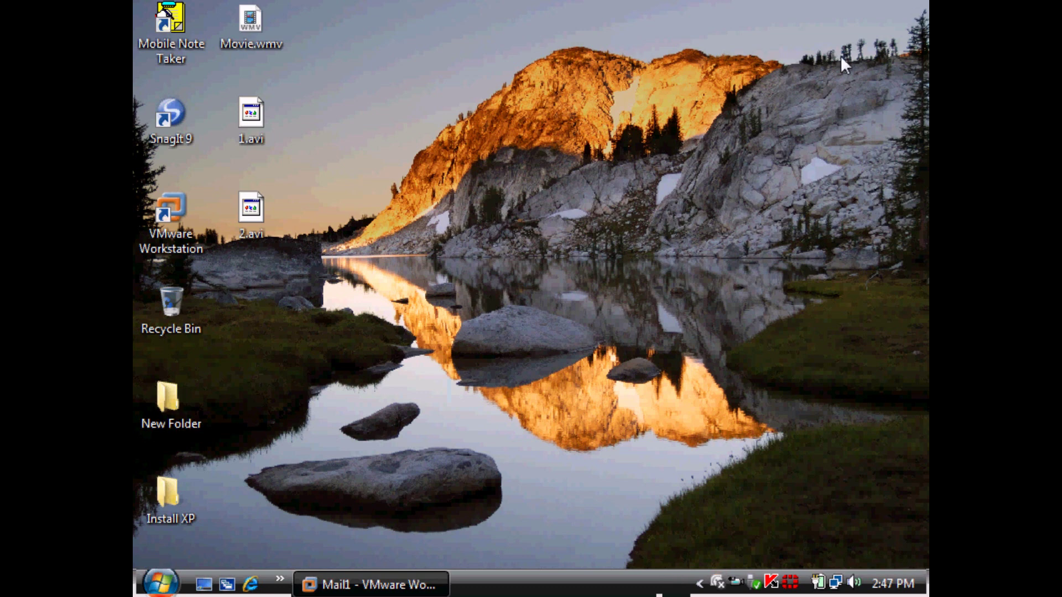